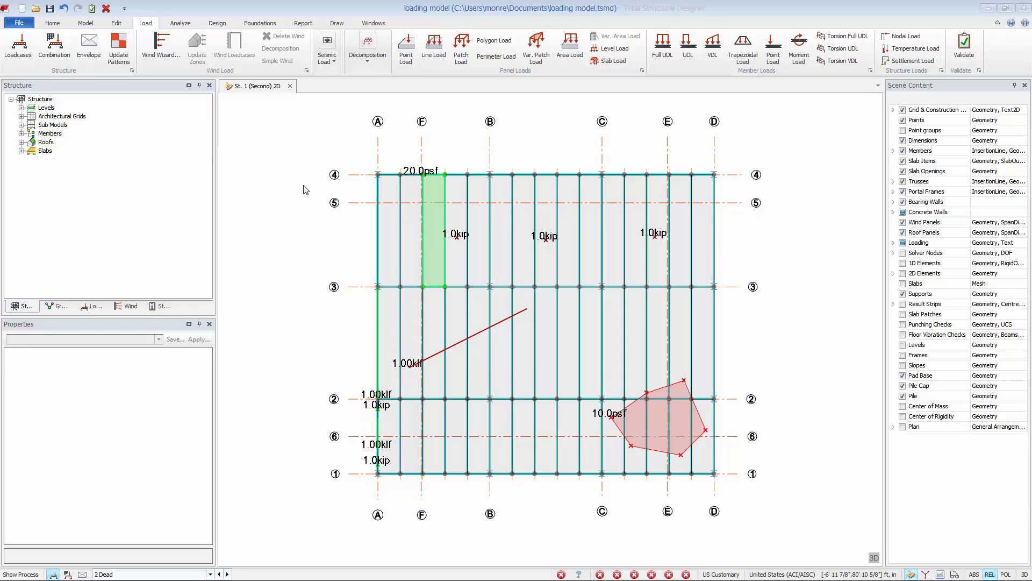
- Delete the 1.0 kip point load near grid E, between grids 3 and 5
click(657, 240)
key(Delete)
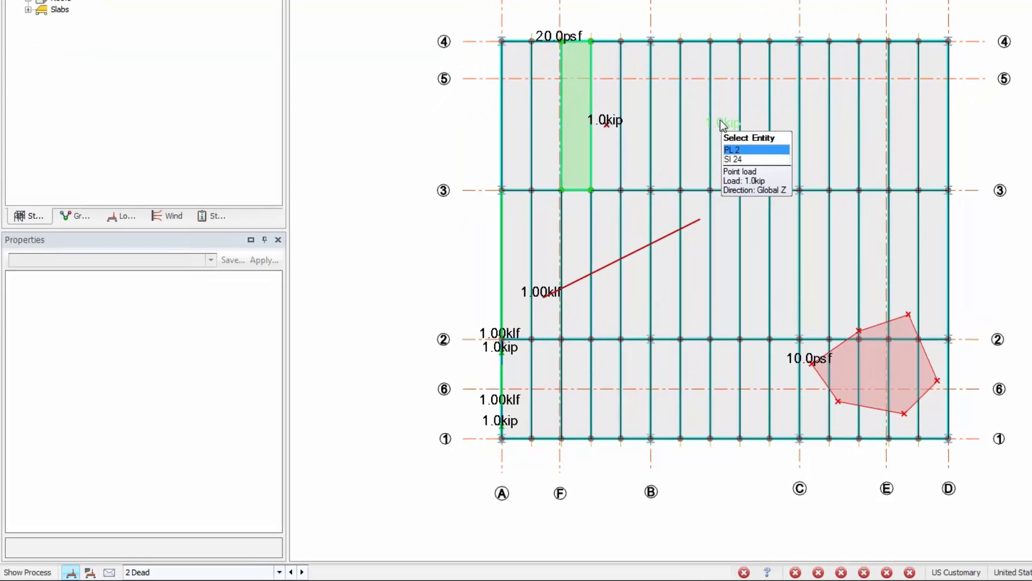
- Set the load value of the point load between grids B and C to 1.5 kip
click(721, 121)
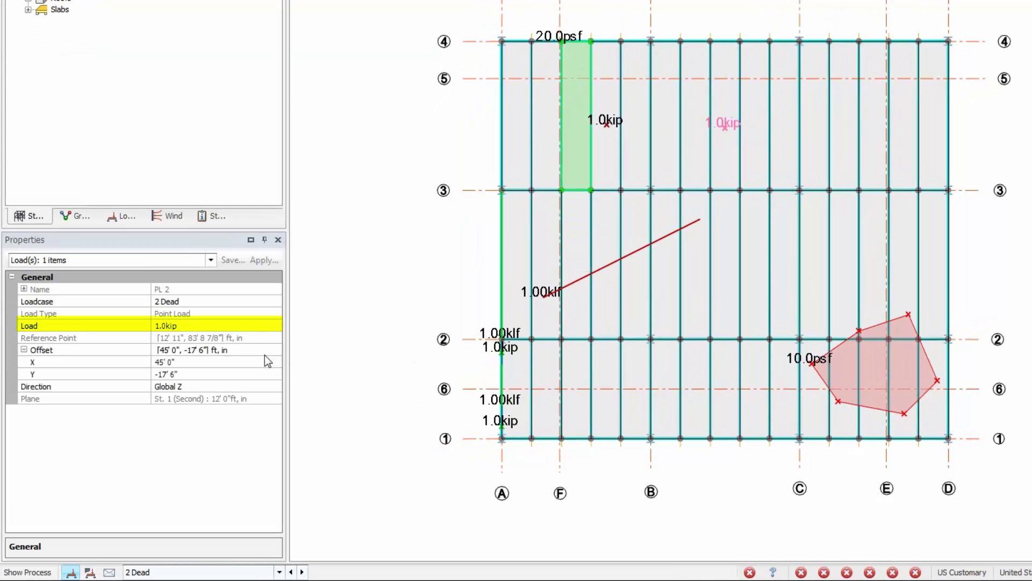
click(249, 318)
click(244, 325)
text(1.5)
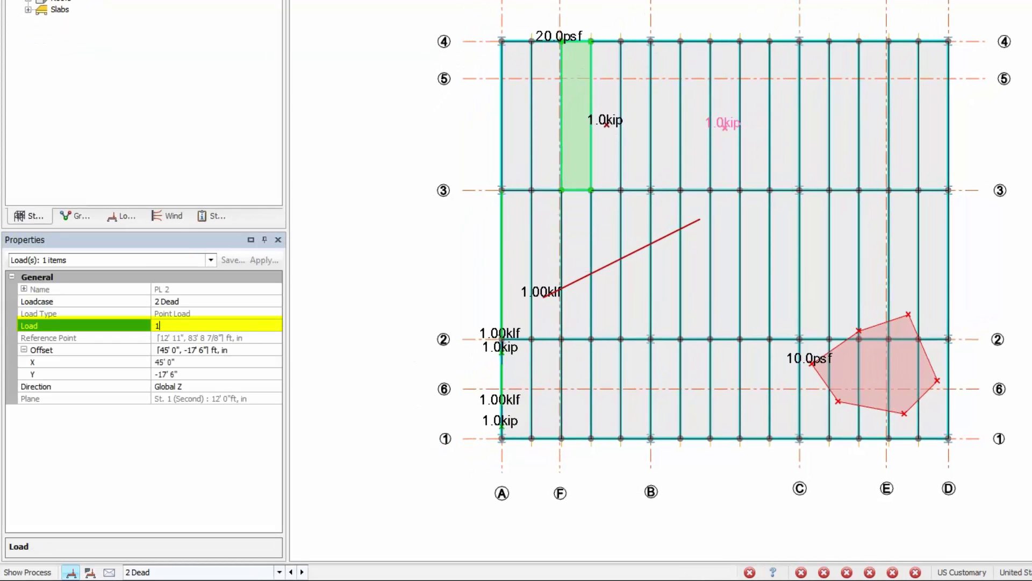
- Move the 1.5 kip point load by setting its X offset to 48 ft, then deselect it
click(237, 360)
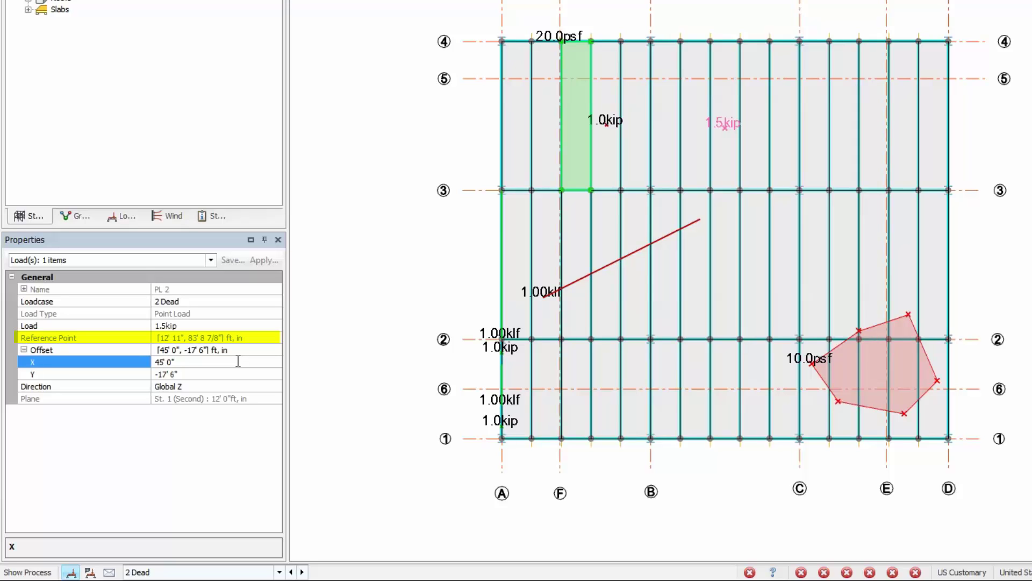
key(BackSpace)
key(BackSpace)
key(BackSpace)
key(BackSpace)
key(BackSpace)
text(8)
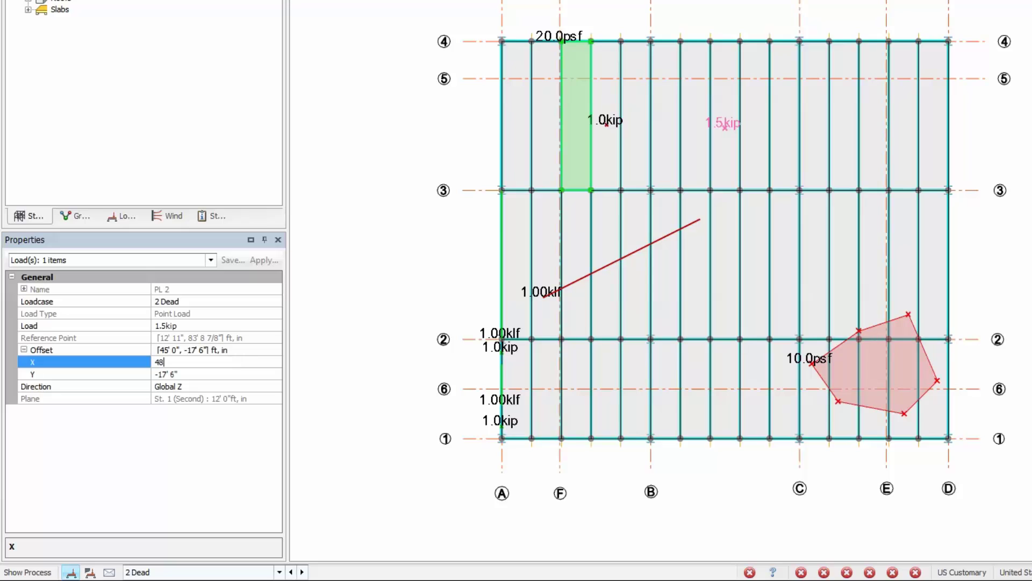
click(234, 374)
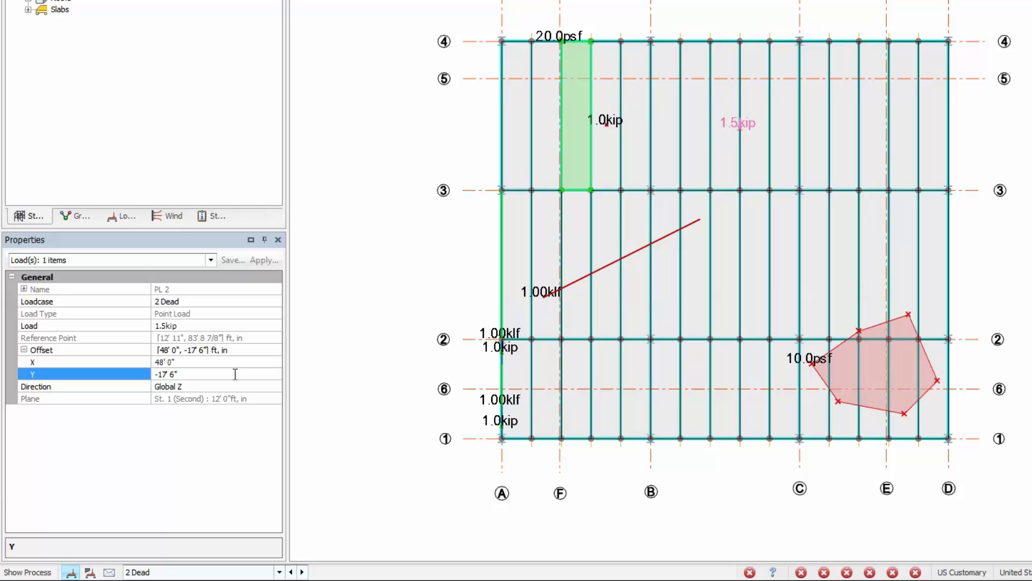
click(325, 325)
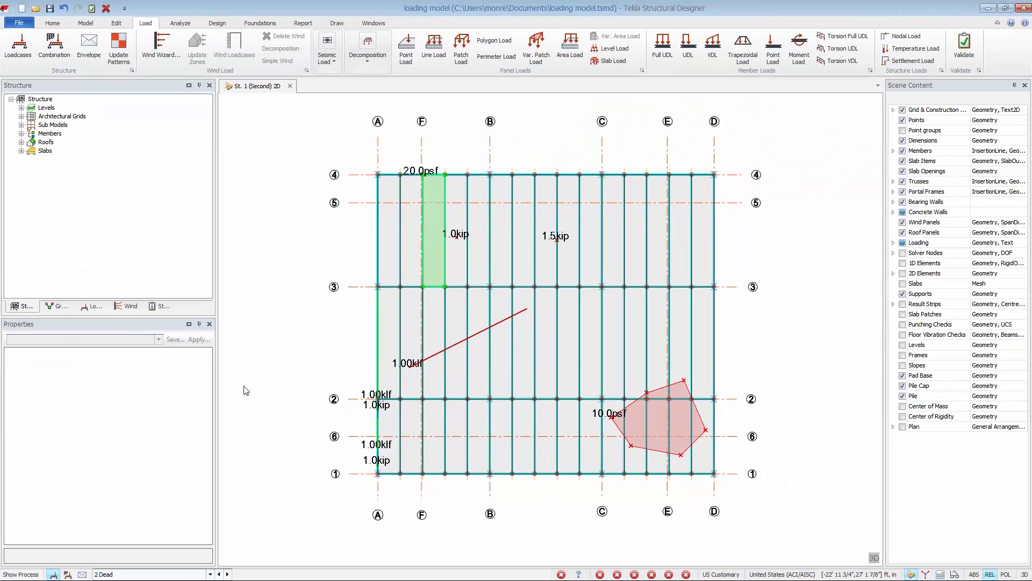
- Start Copy Loads in Copy Span Loading mode and switch the floor view to 3D
click(116, 23)
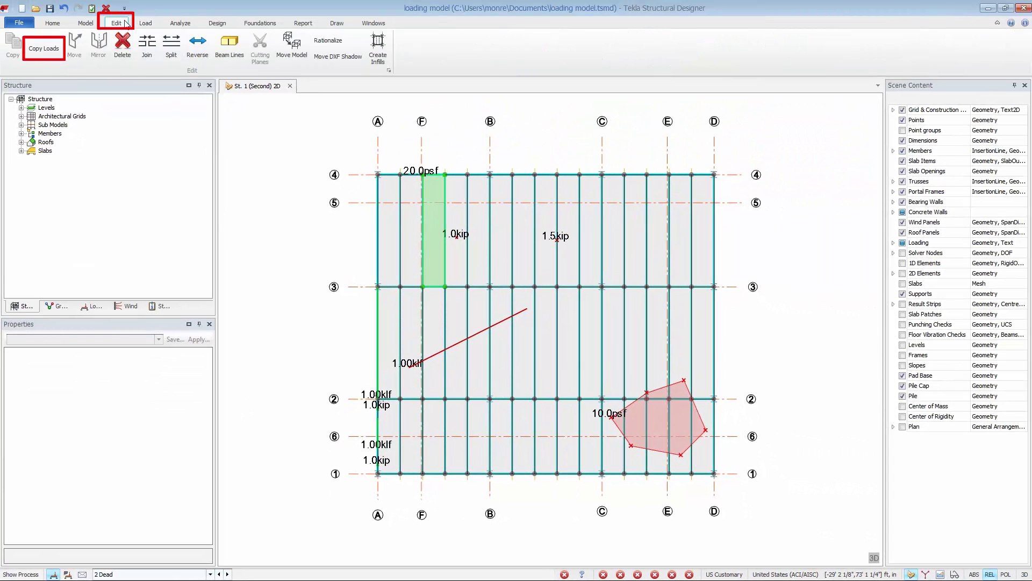
click(55, 51)
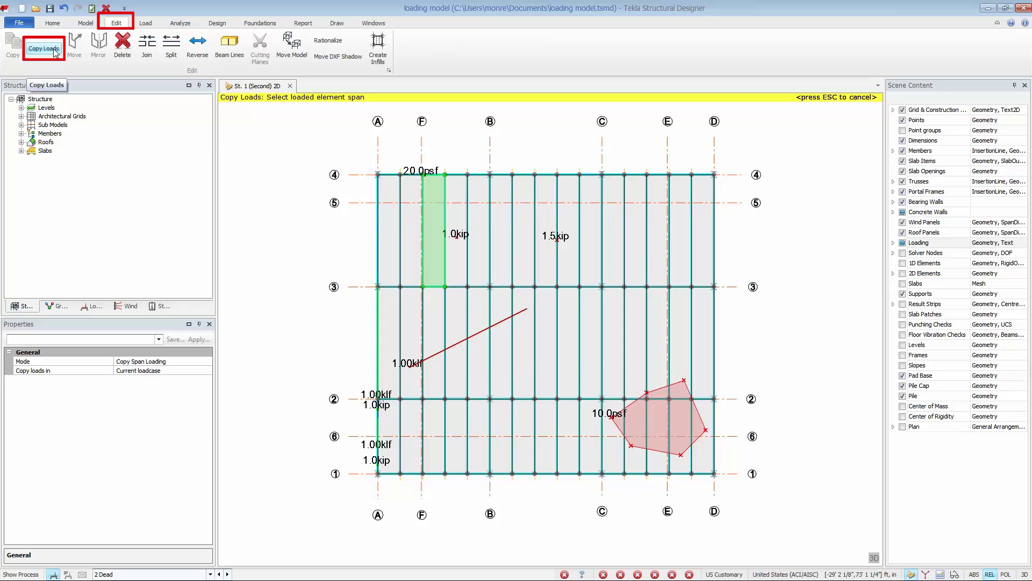
click(205, 363)
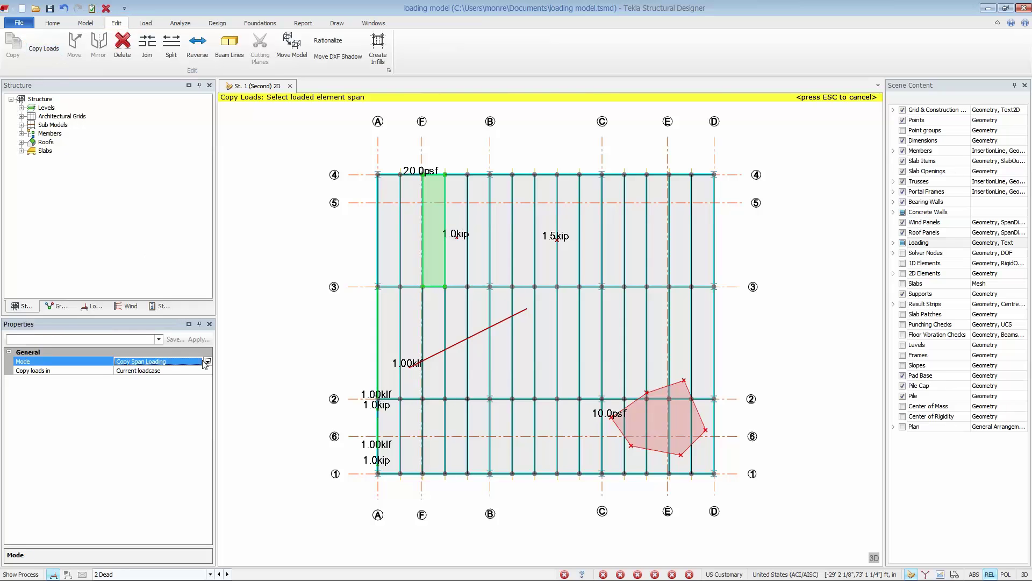
click(207, 362)
click(208, 363)
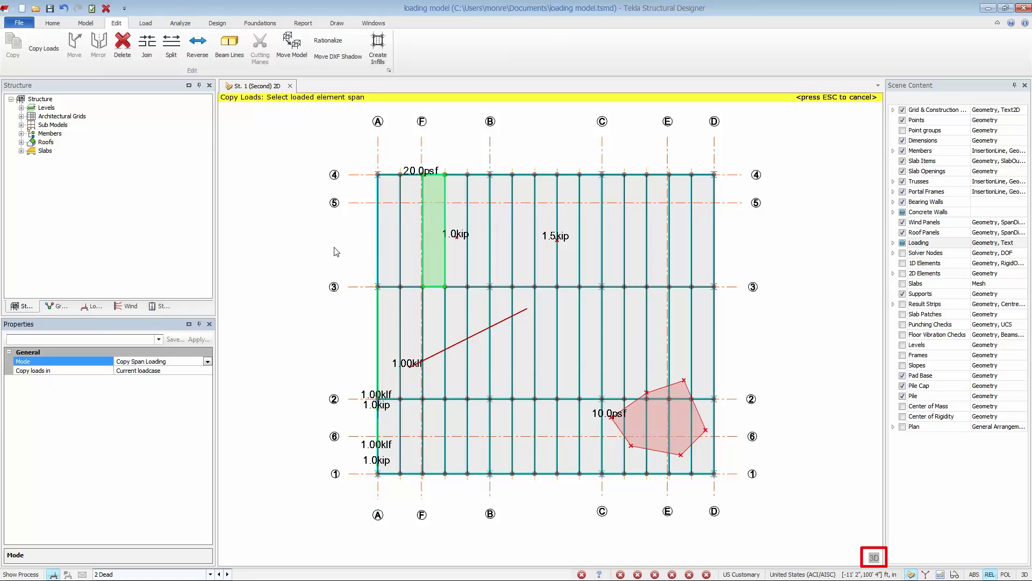
click(873, 558)
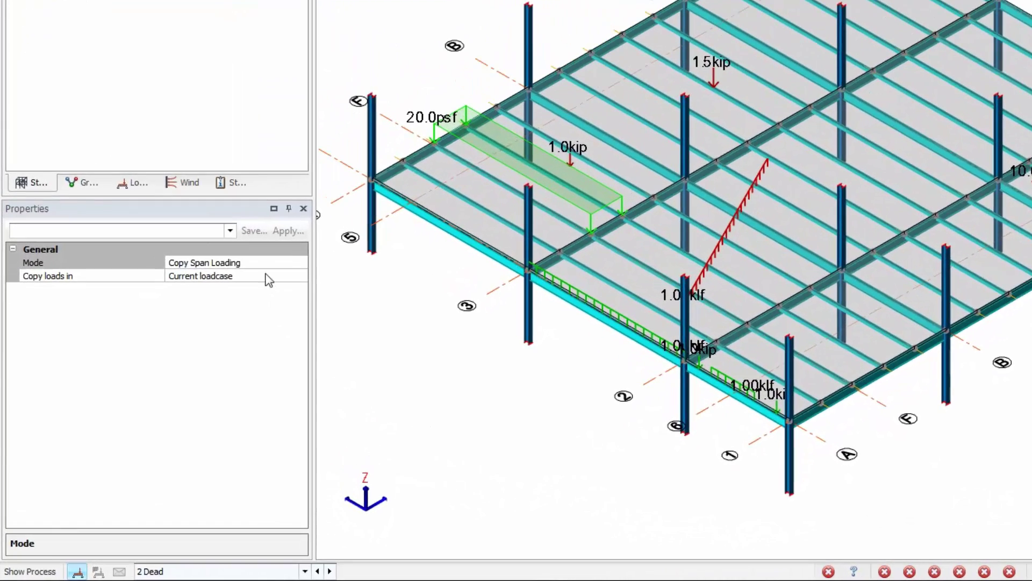
- Keep the Copy Span Loading mode and set the loads to copy in all loadcases
click(192, 352)
click(301, 263)
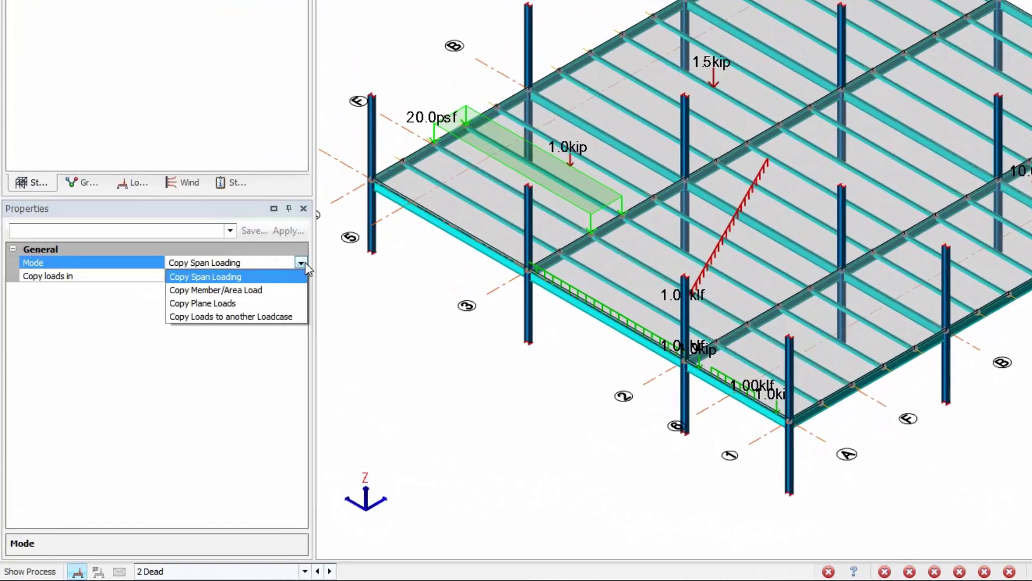
click(305, 263)
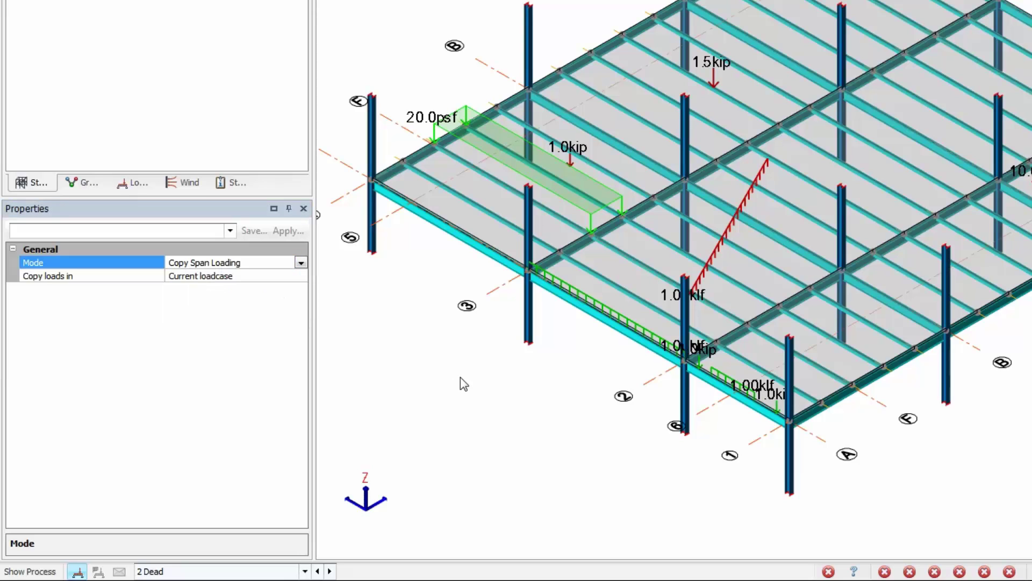
click(290, 276)
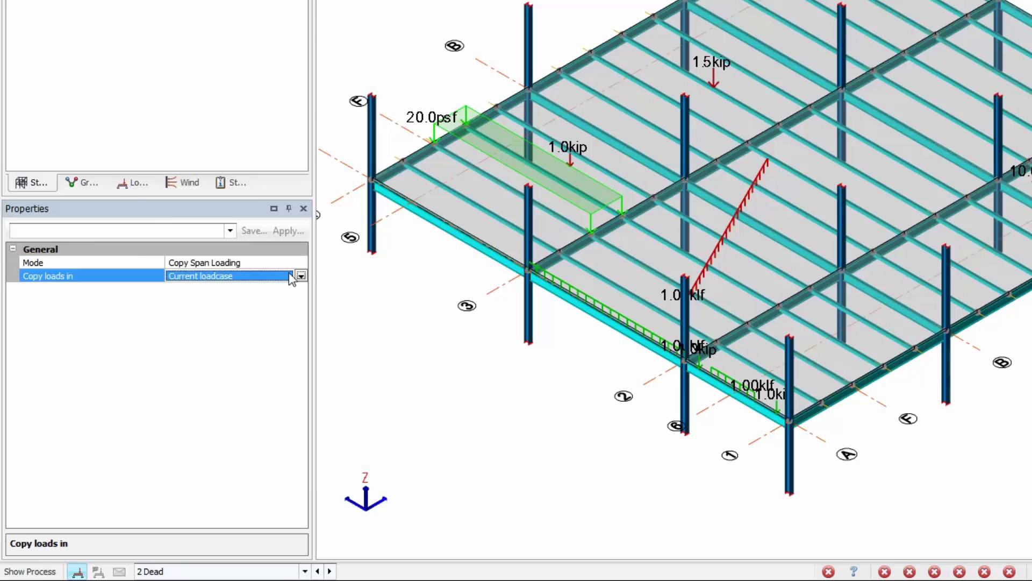
click(301, 276)
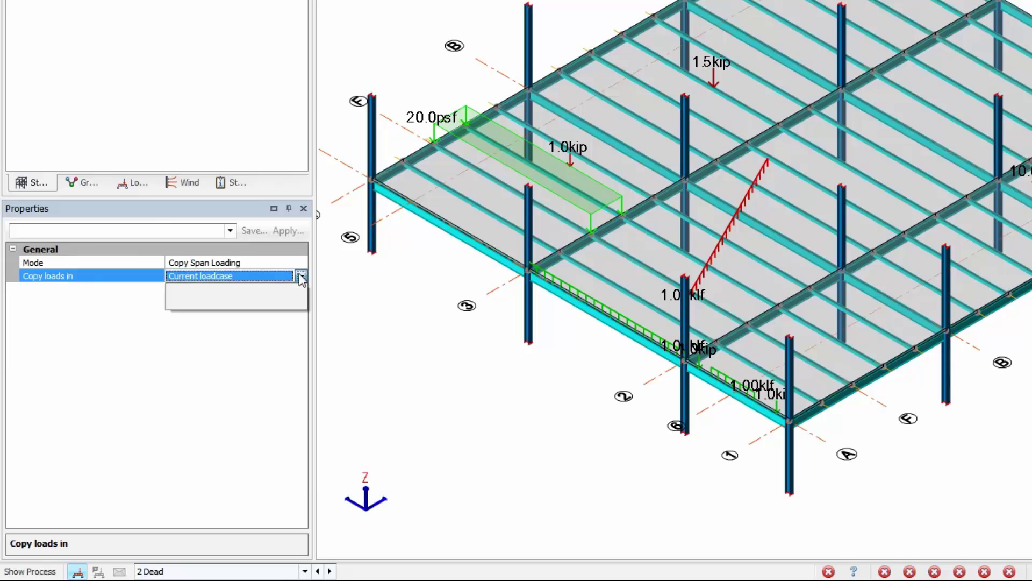
click(286, 304)
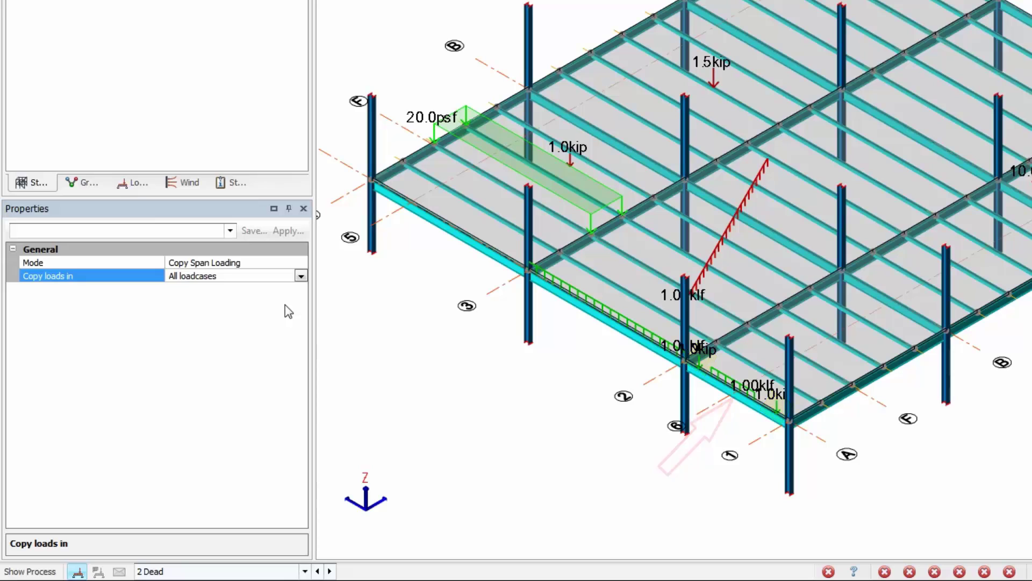
- Copy the grid A beam's span loading between grids 1 and 2 onto two parallel beams and the grid 1 edge beam, checking the Live loadcase
click(329, 571)
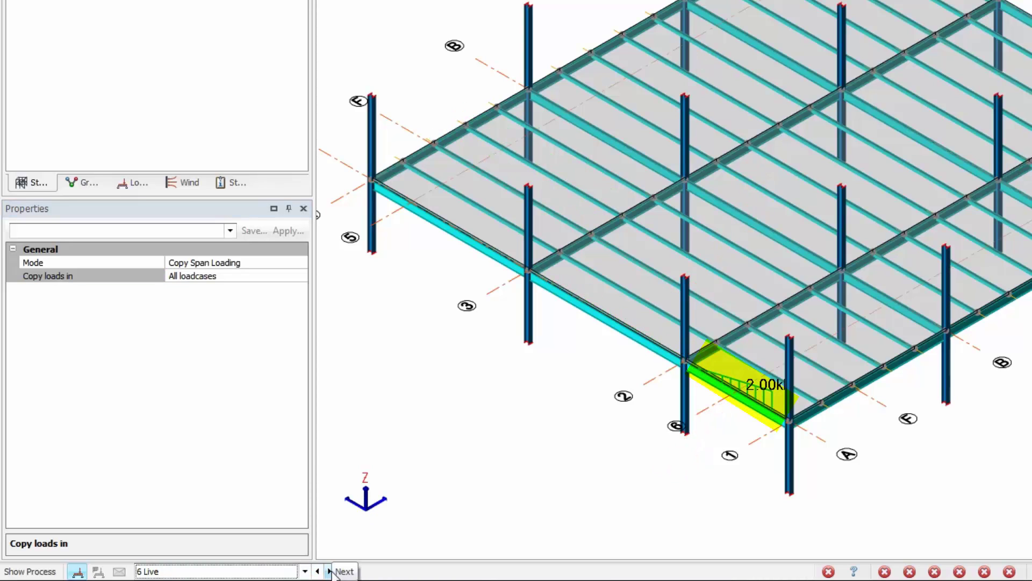
click(318, 571)
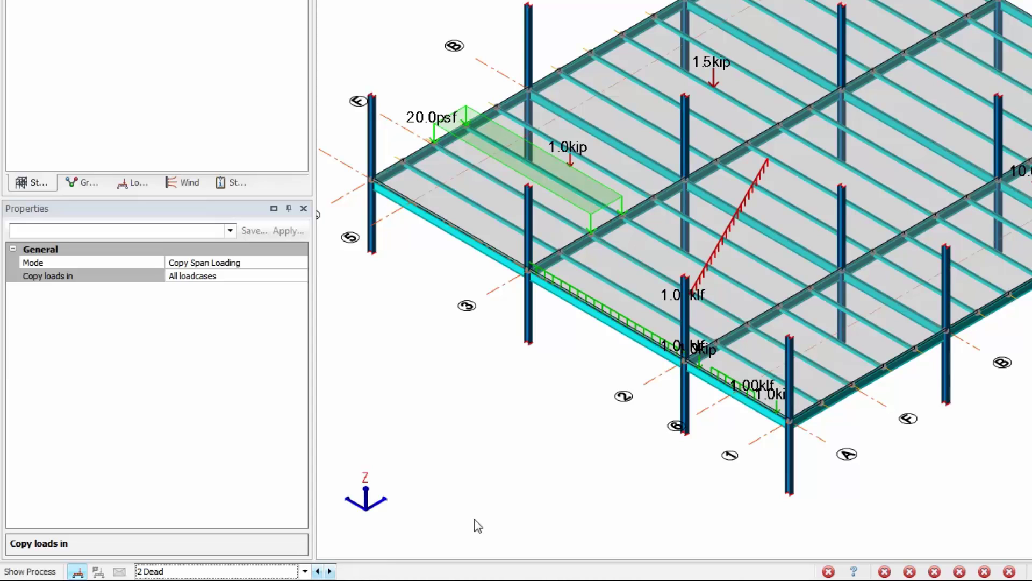
click(753, 428)
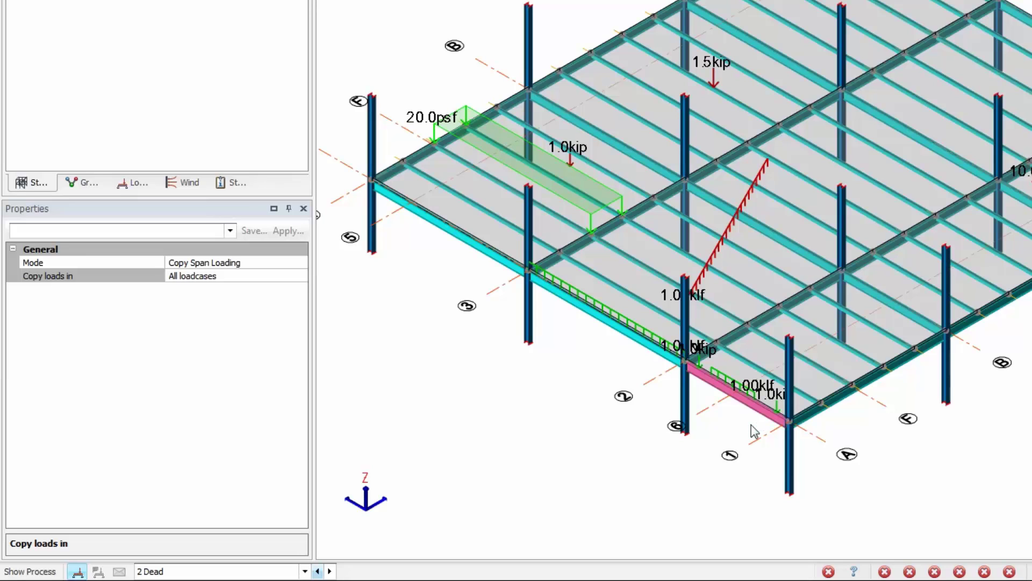
click(833, 375)
click(839, 396)
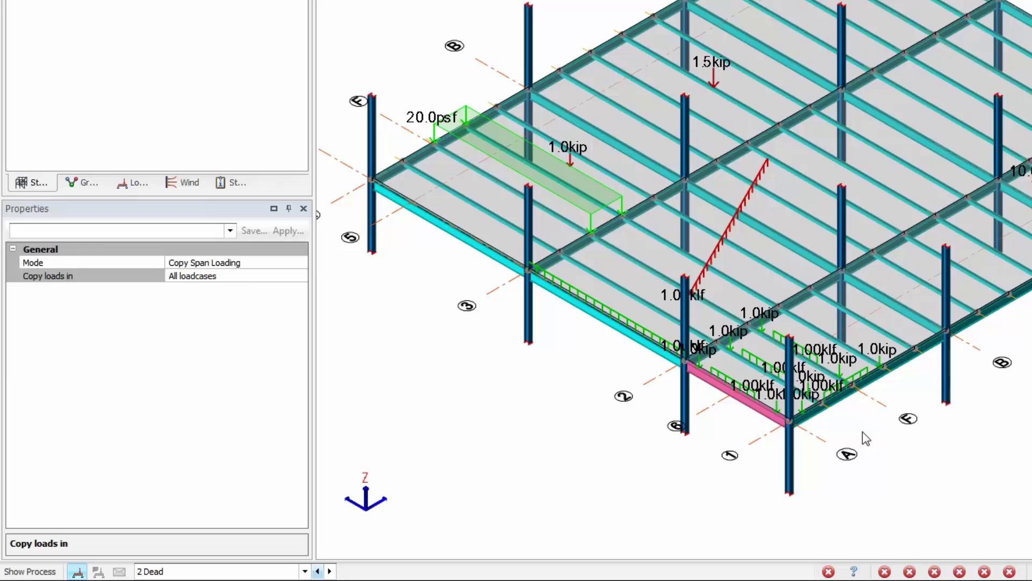
click(328, 568)
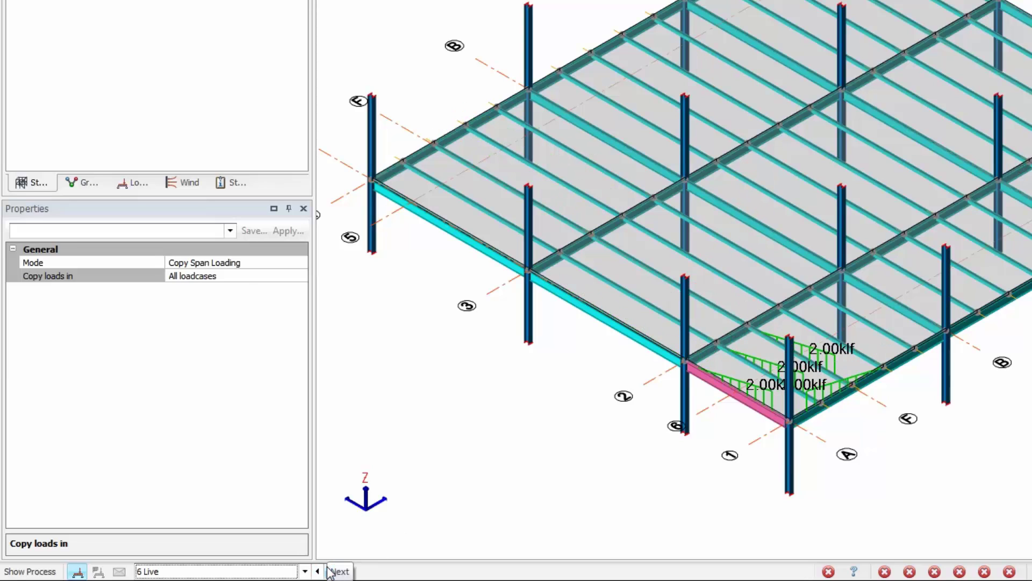
click(318, 571)
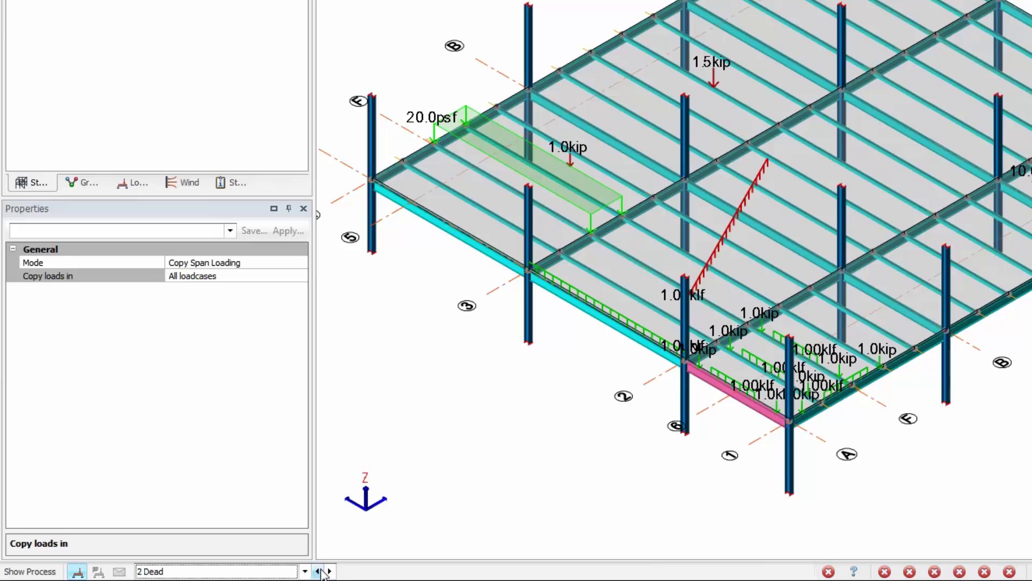
- Restrict load copying to the current loadcase and release the selected source span
click(253, 278)
click(301, 275)
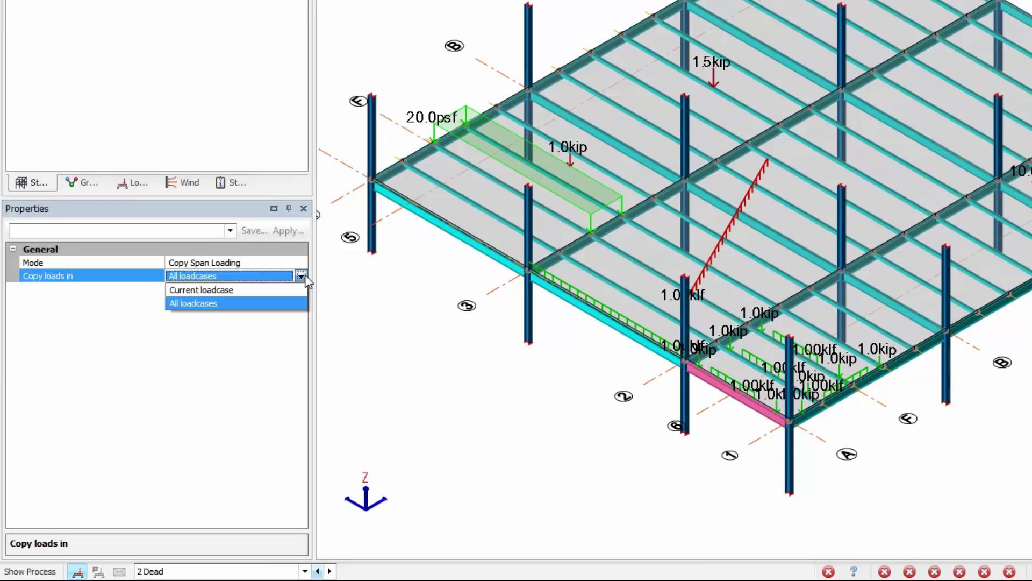
click(271, 294)
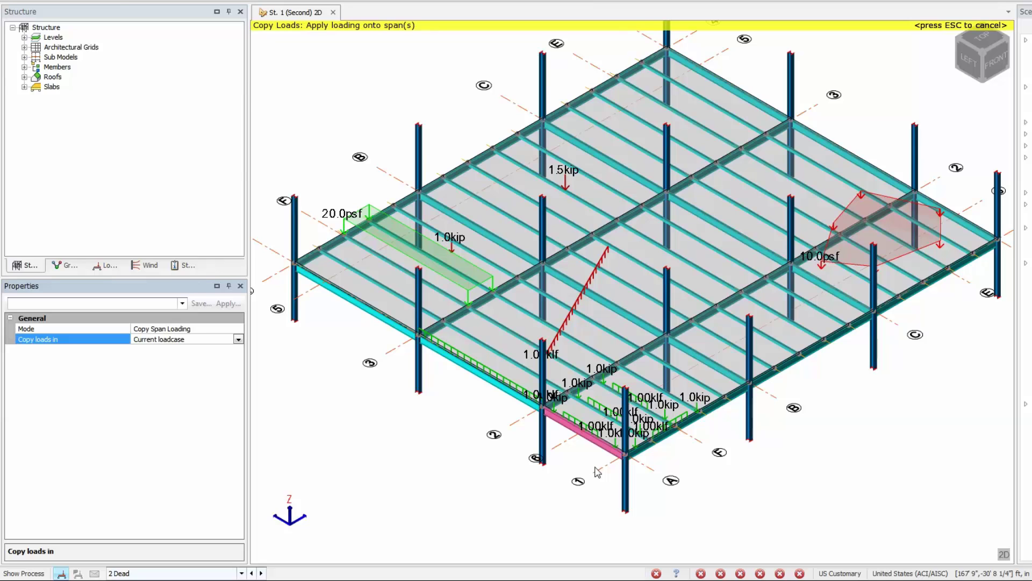
right_click(598, 472)
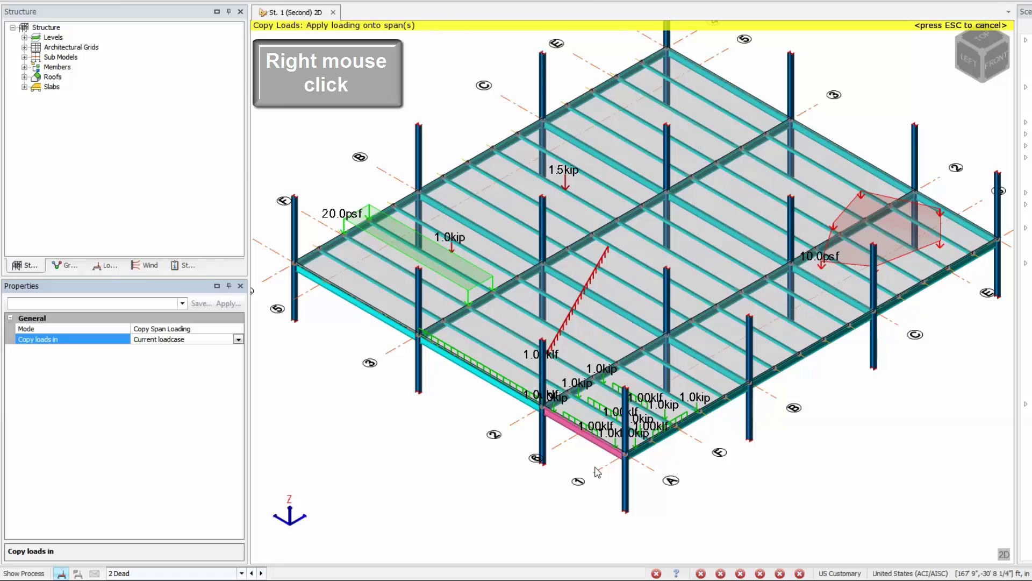
right_click(560, 451)
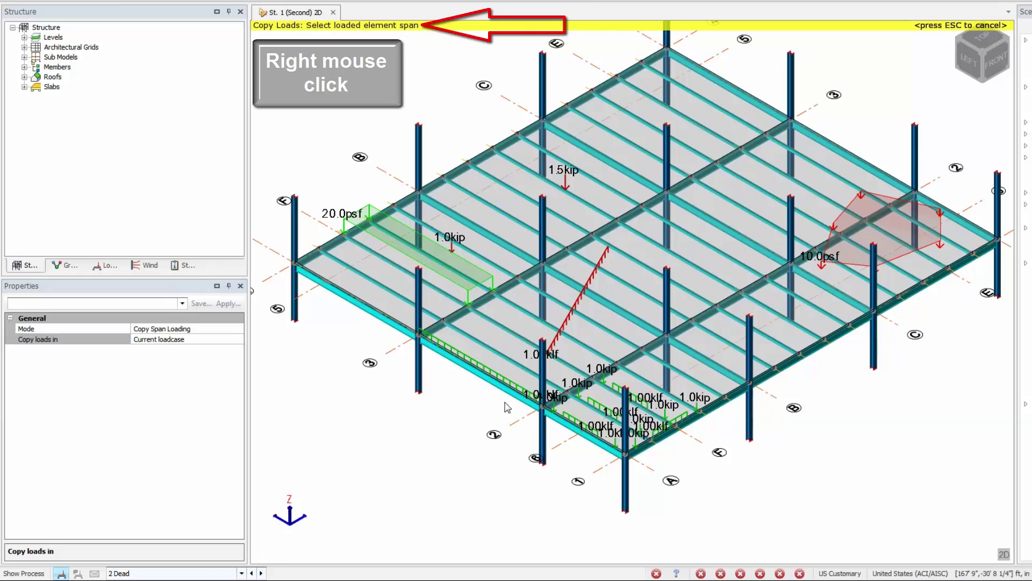
- Copy the grid A beam's span loading between grids 2 and 3 onto the two adjacent parallel beams, and check the Live loadcase
click(482, 380)
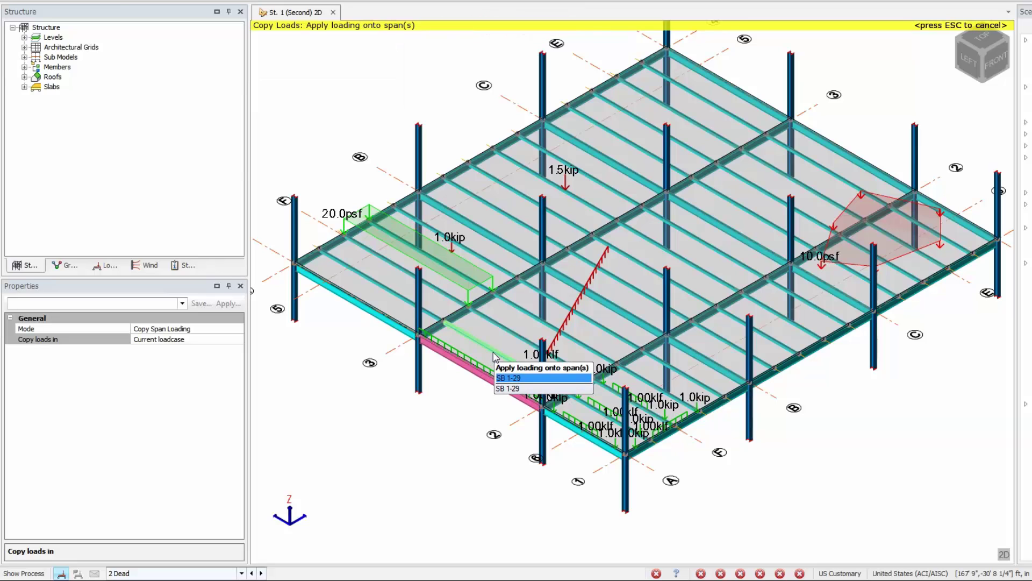
click(493, 356)
click(507, 334)
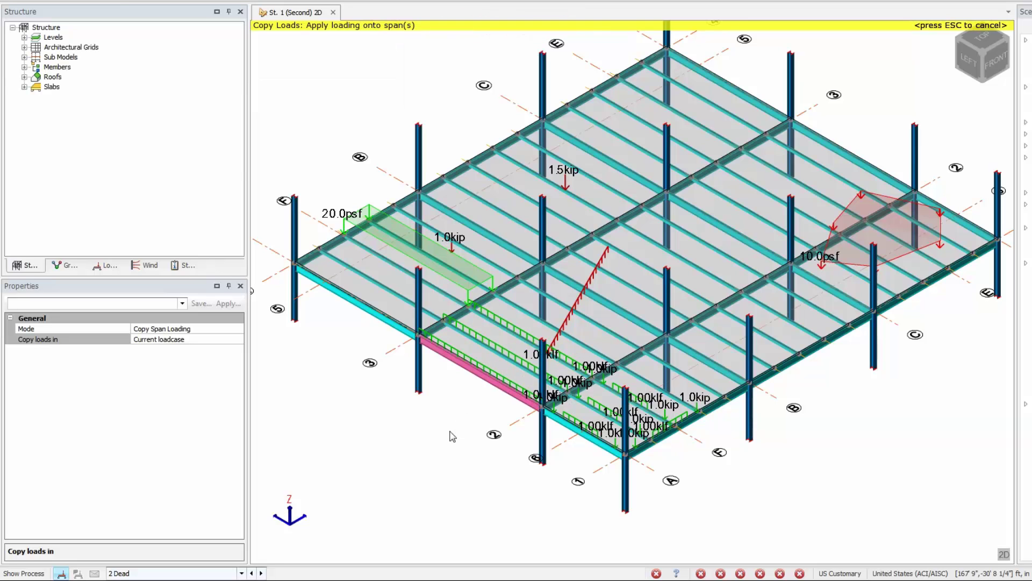
click(261, 573)
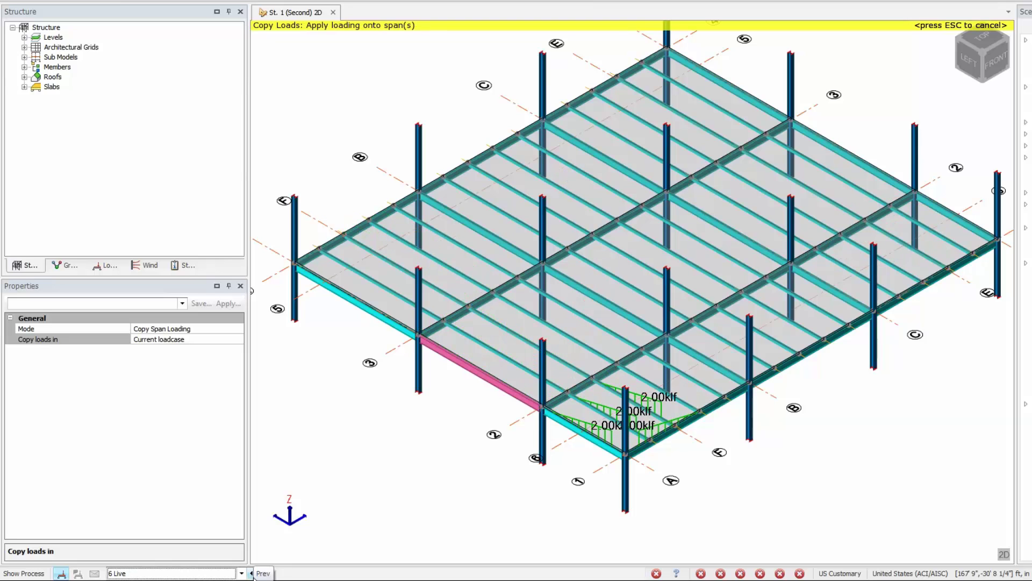
click(251, 573)
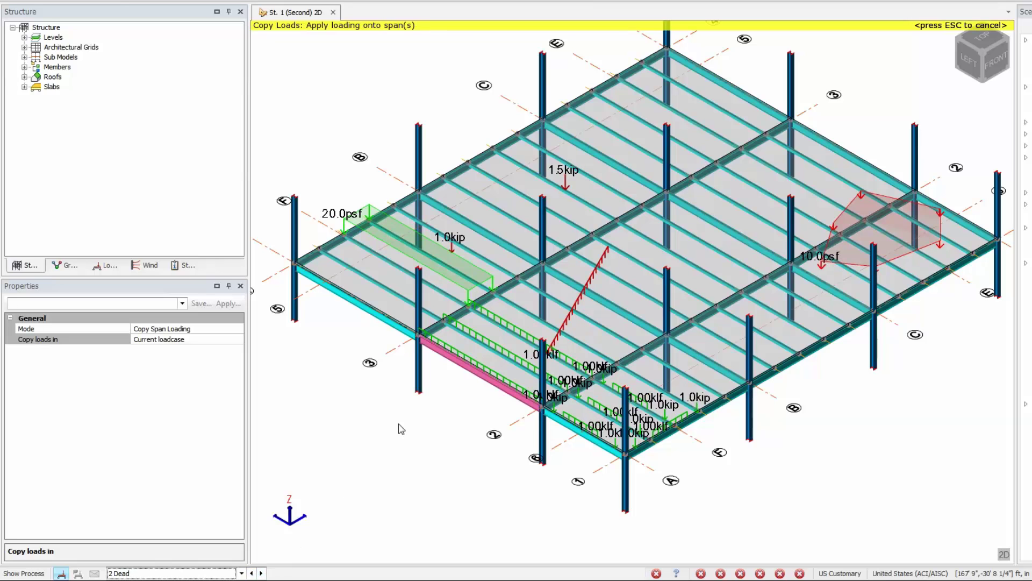
- In Copy Member/Area Load mode, copy the grid A beam's 1.0 kip point load near grid 2 onto the next two unloaded parallel beams
click(238, 329)
click(237, 330)
click(207, 351)
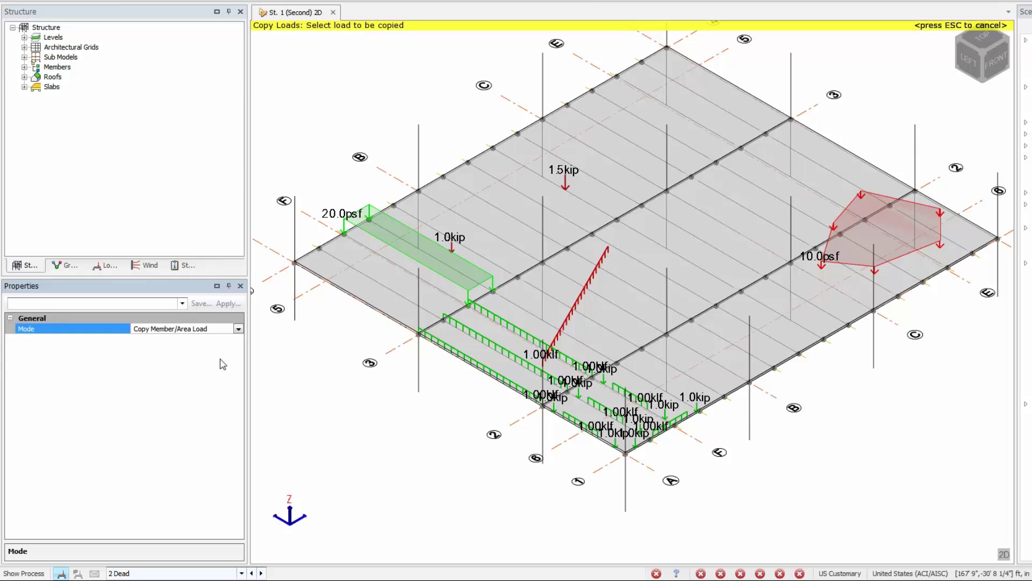
click(559, 416)
scroll(557, 416, up, 4)
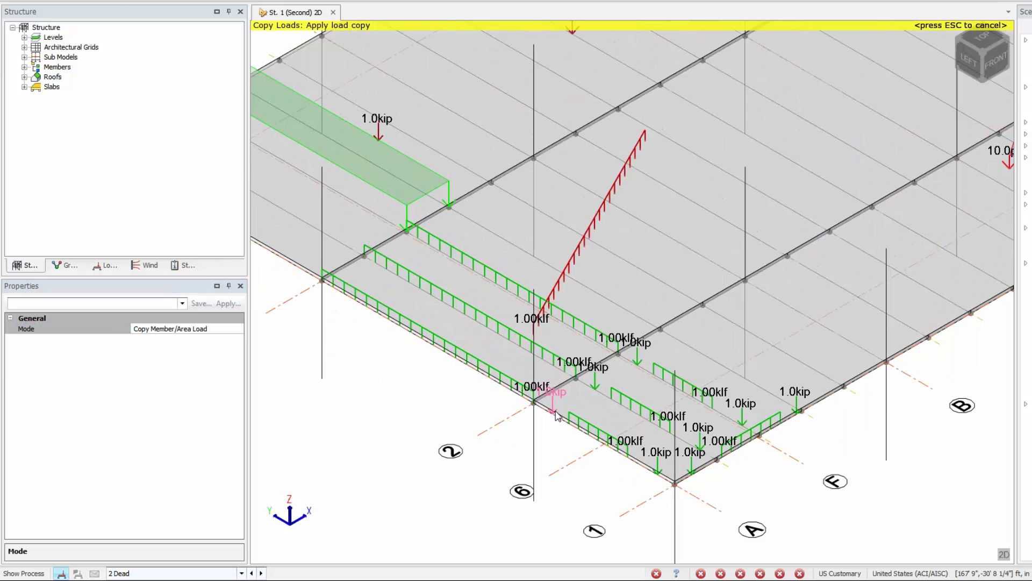
scroll(557, 416, up, 2)
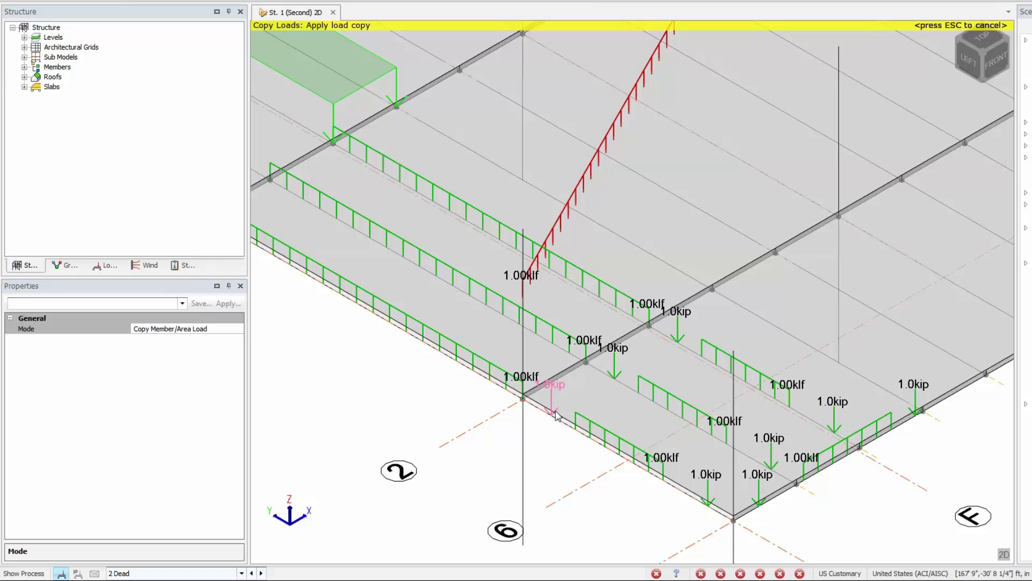
click(754, 316)
click(814, 274)
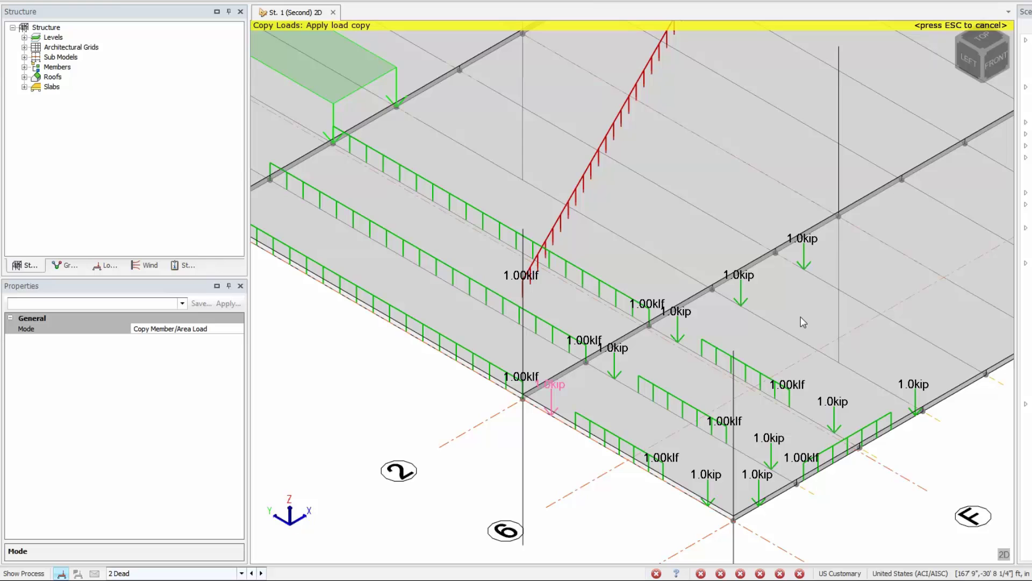
- Copy the 20.0 psf area load onto the slab panel spanning grid B and the slab panel beside grid C
scroll(803, 321, down, 5)
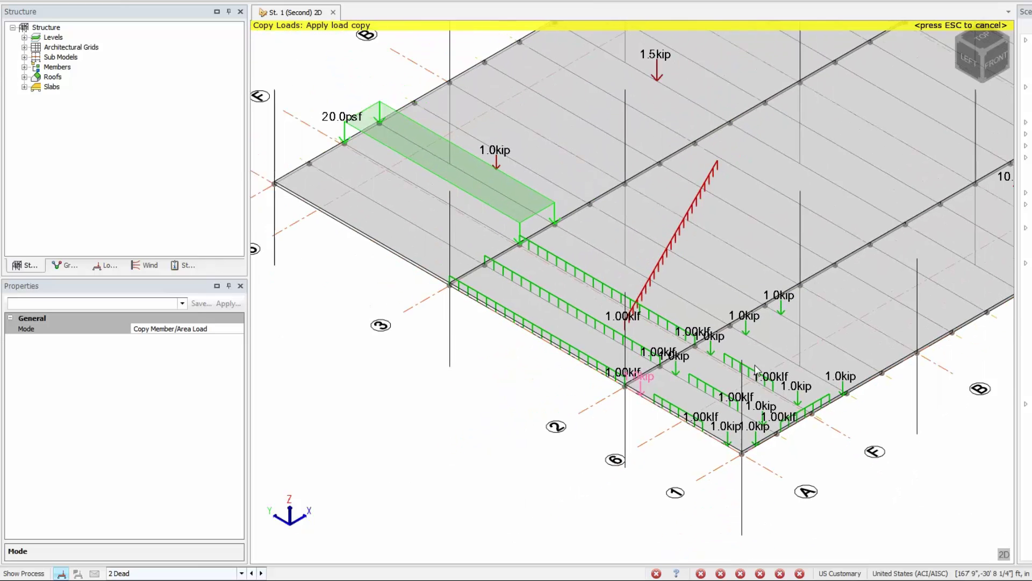
scroll(727, 408, down, 1)
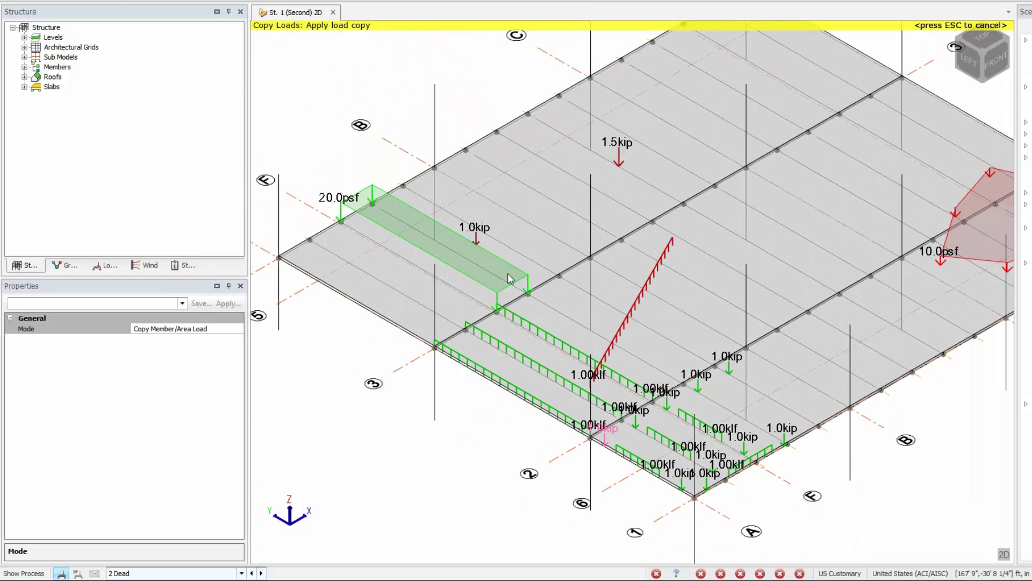
click(391, 229)
click(356, 194)
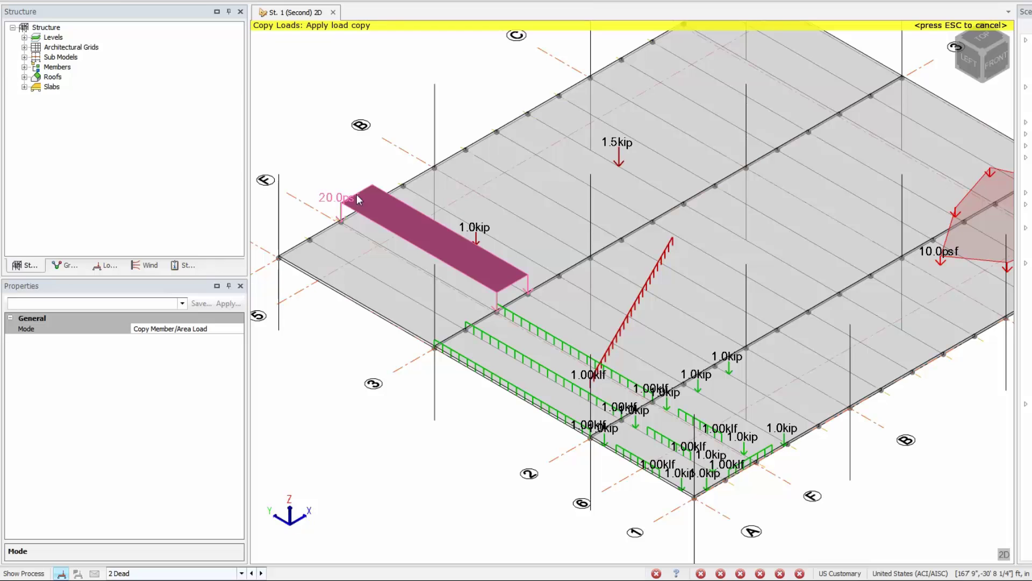
click(472, 199)
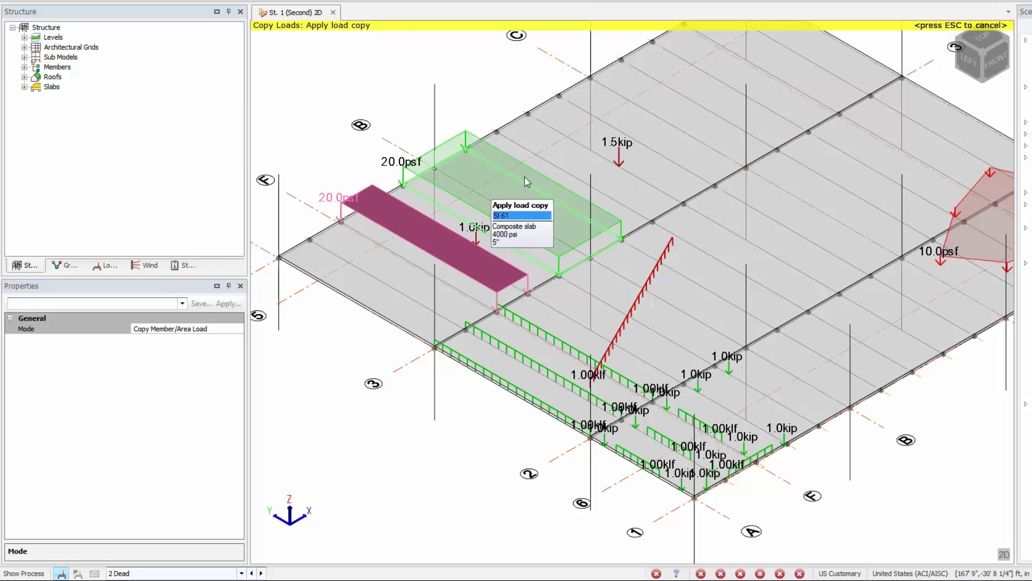
click(673, 134)
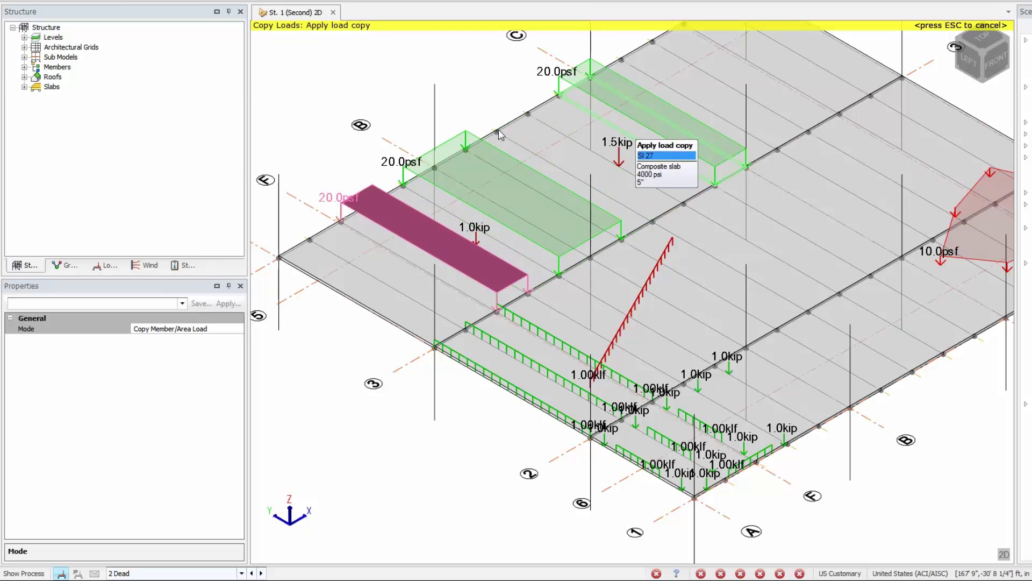
- In Copy Plane Loads mode, copy the 1.0 kip and 1.5 kip point loads and the 1.00 klf line load together, using grid intersection 3/B as the new position
click(240, 332)
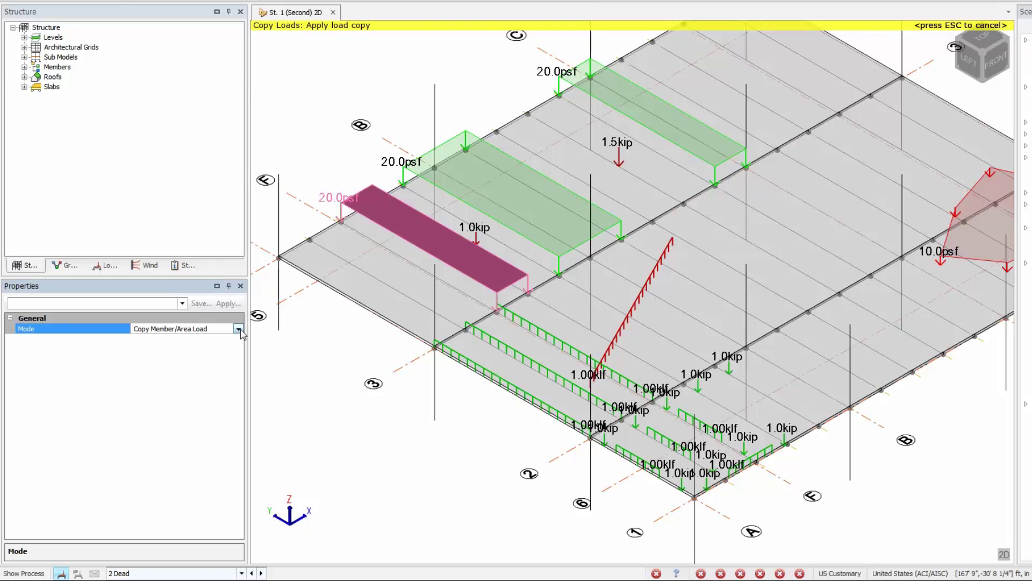
click(238, 328)
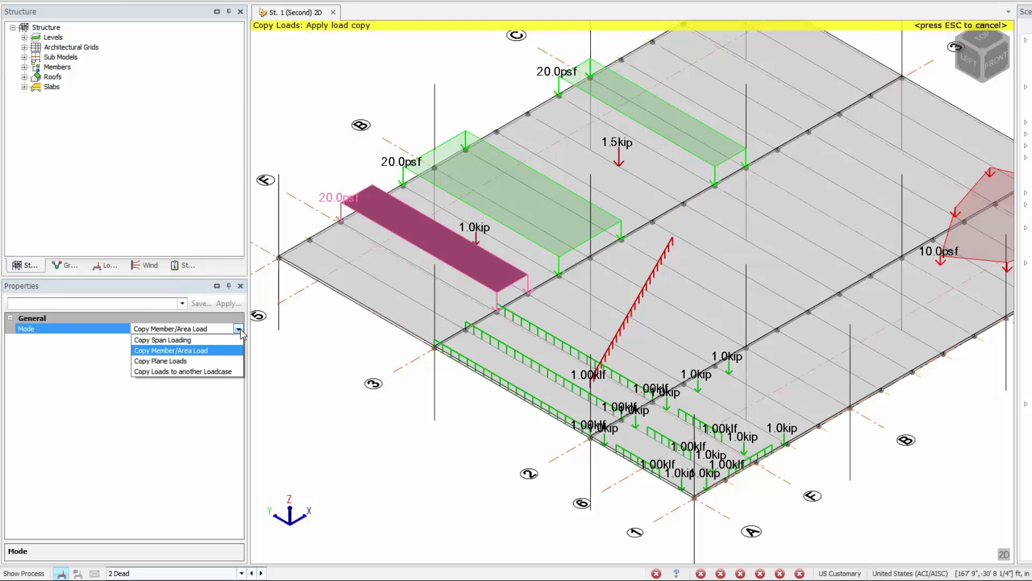
click(197, 363)
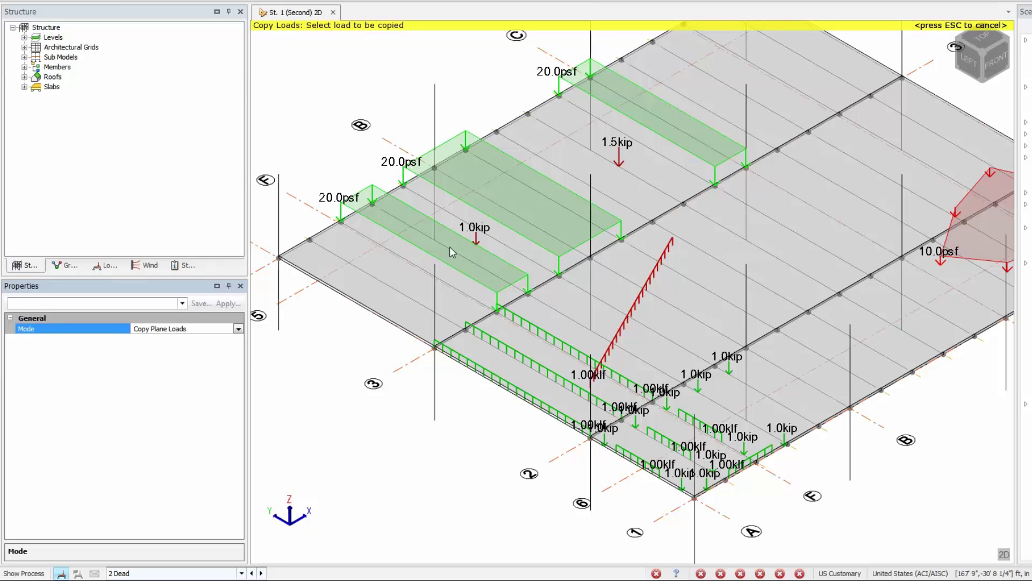
click(474, 237)
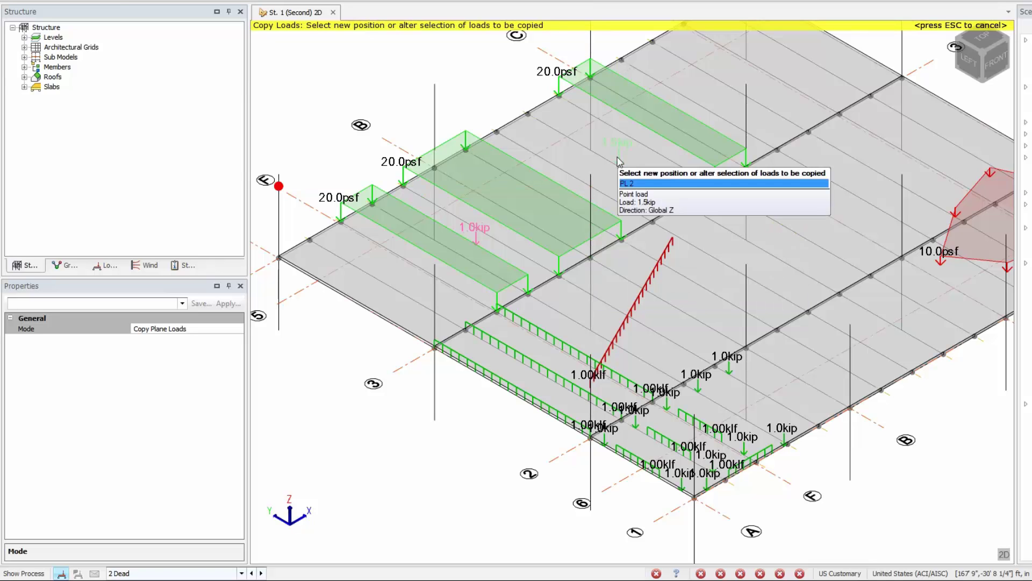
click(636, 307)
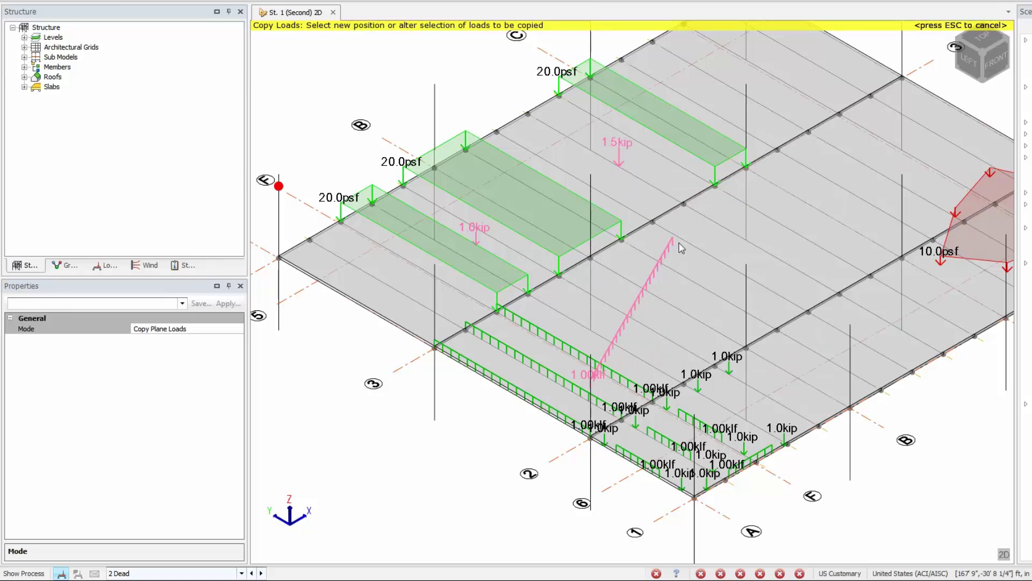
click(592, 261)
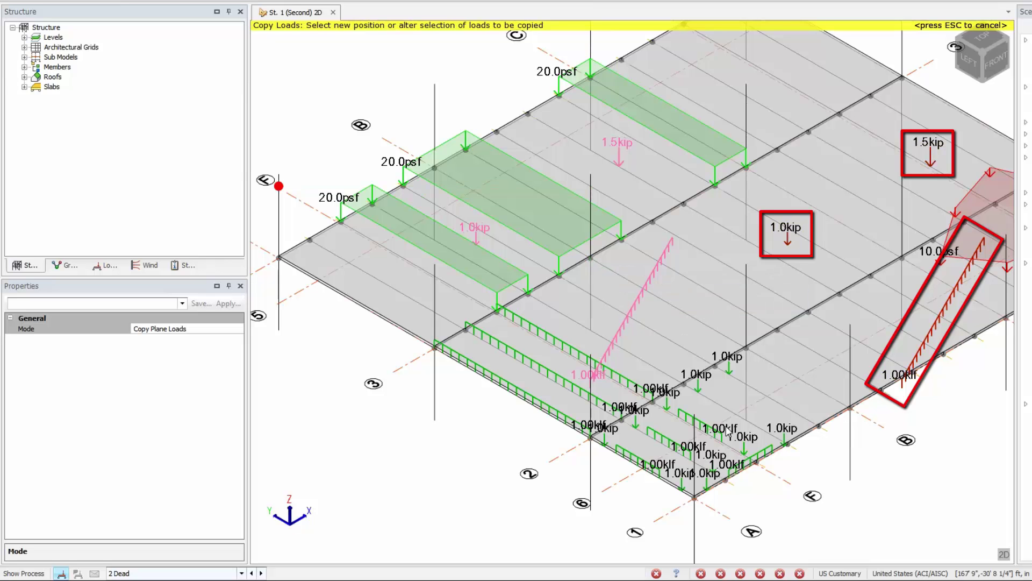
- Release the source line load and both source point loads from the copy selection
scroll(644, 340, down, 1)
middle_drag(644, 340, 606, 364)
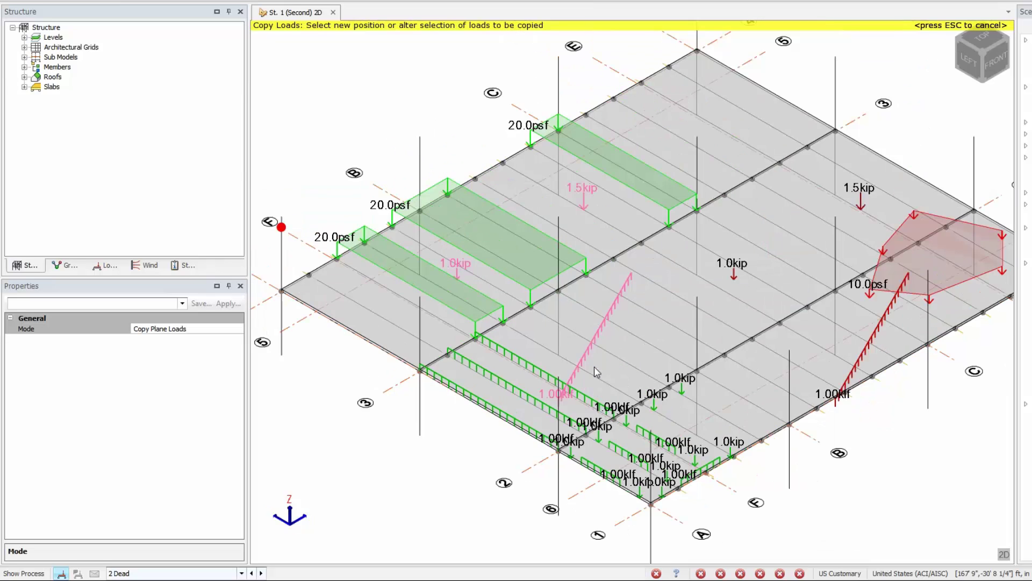
click(592, 337)
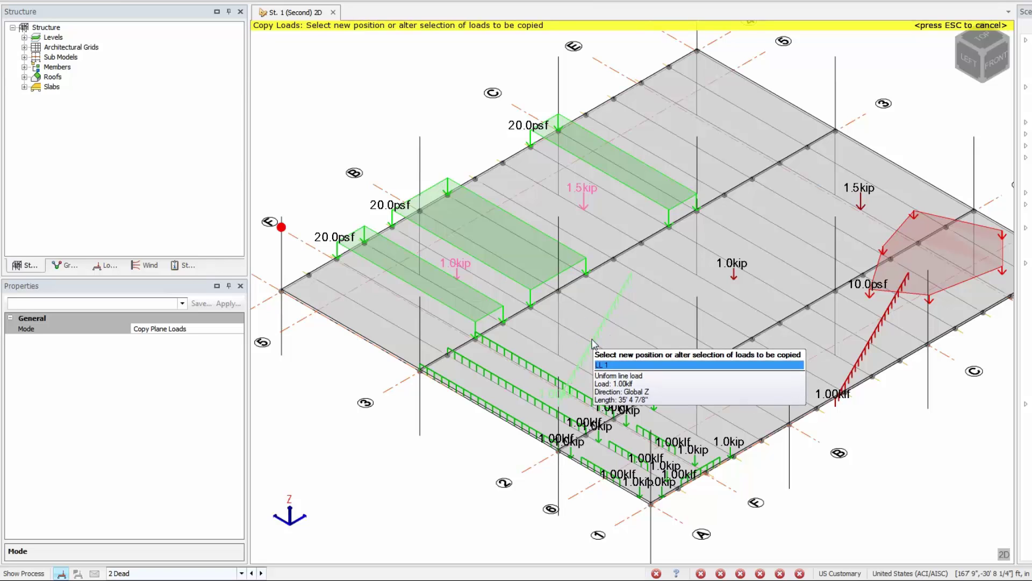
click(458, 273)
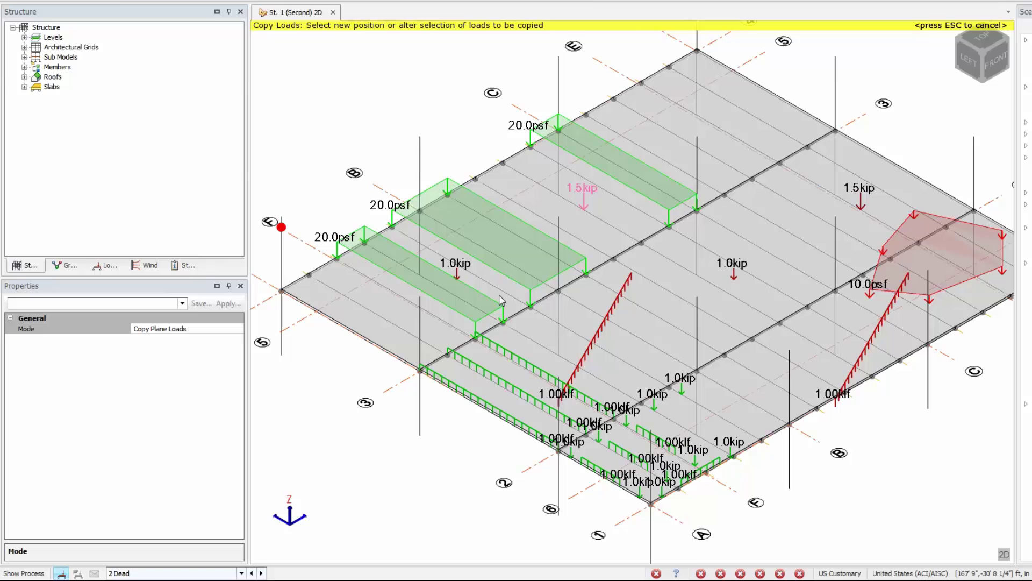
click(583, 200)
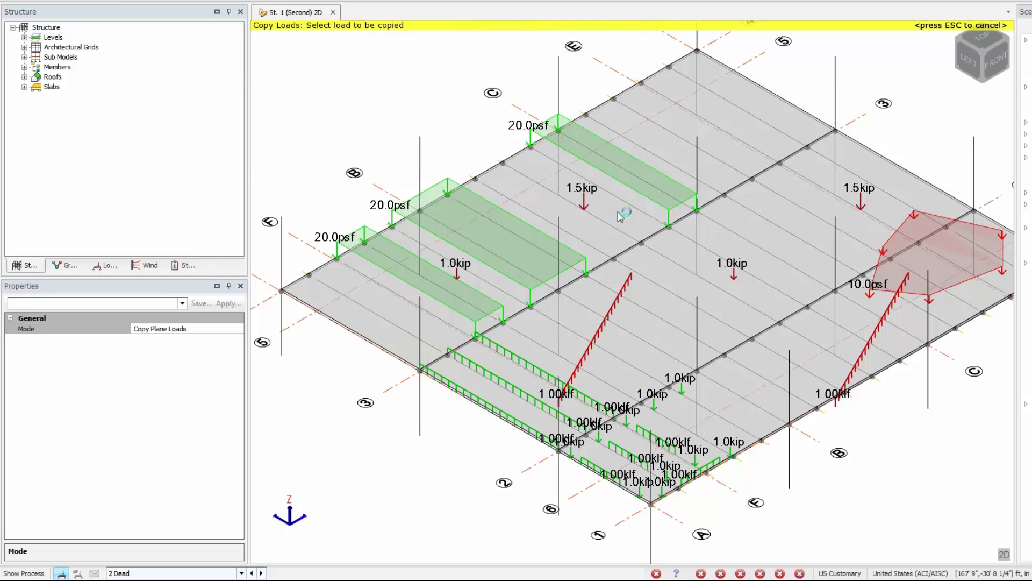
- Copy the 10.0 psf patch load from reference point 2/C to grid intersection 3/C, and clear the copy selection
click(926, 259)
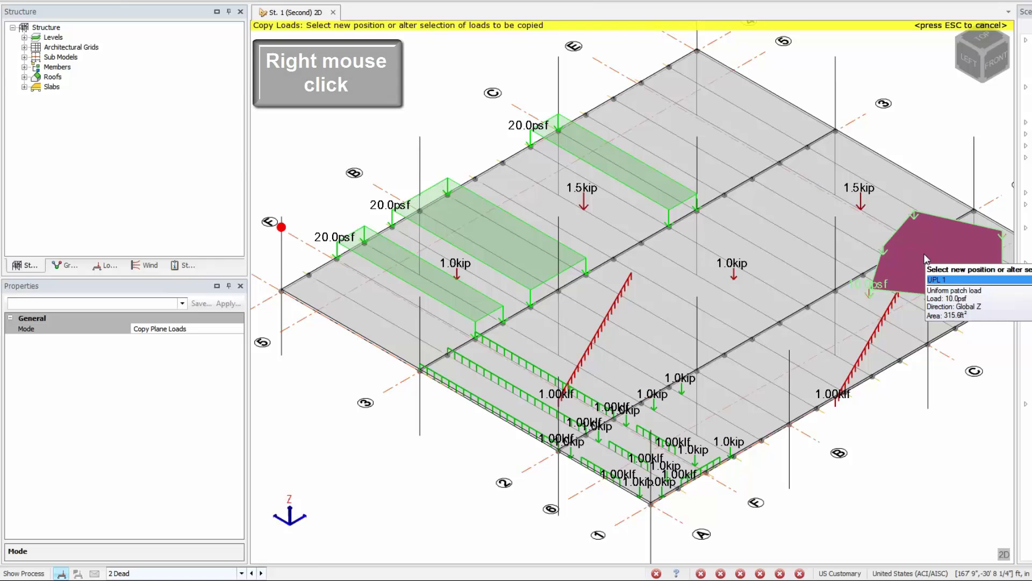
right_click(924, 255)
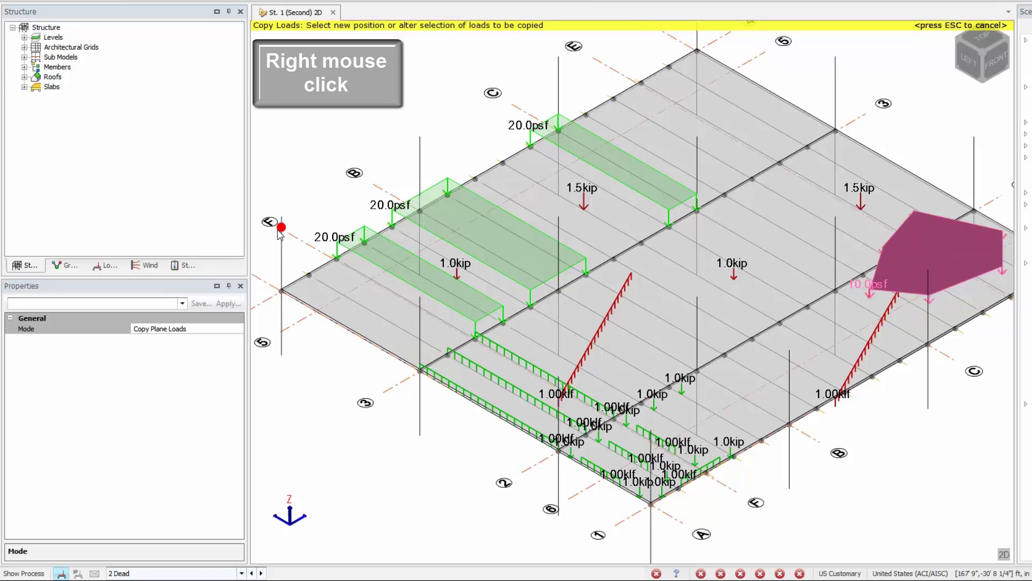
right_click(304, 254)
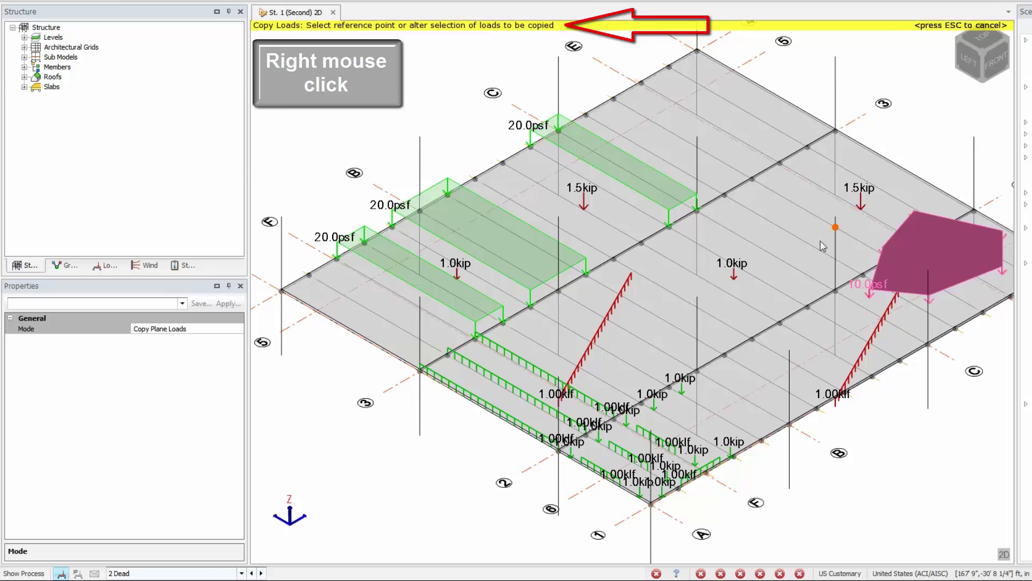
click(835, 228)
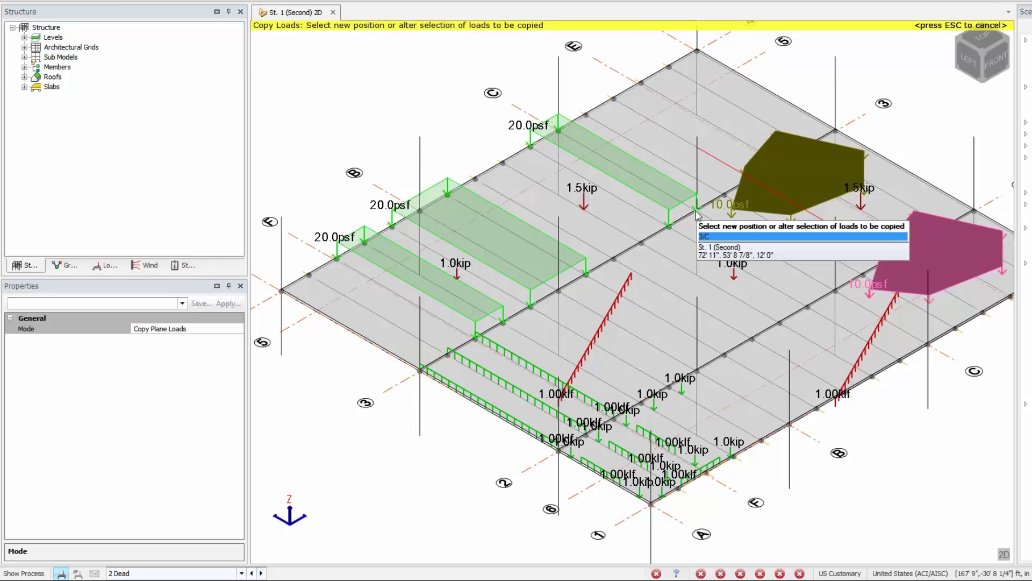
click(697, 215)
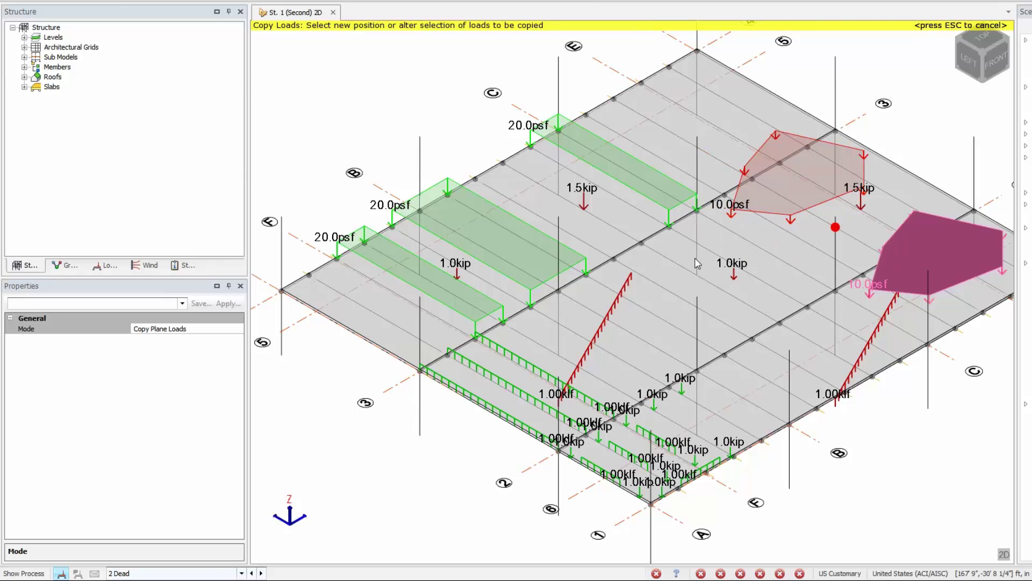
key(Escape)
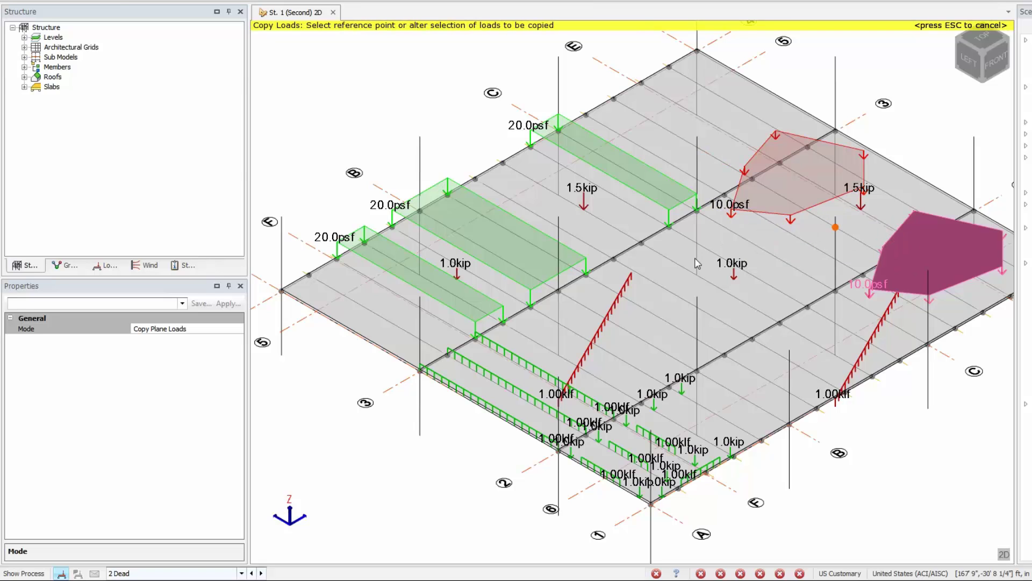
key(Escape)
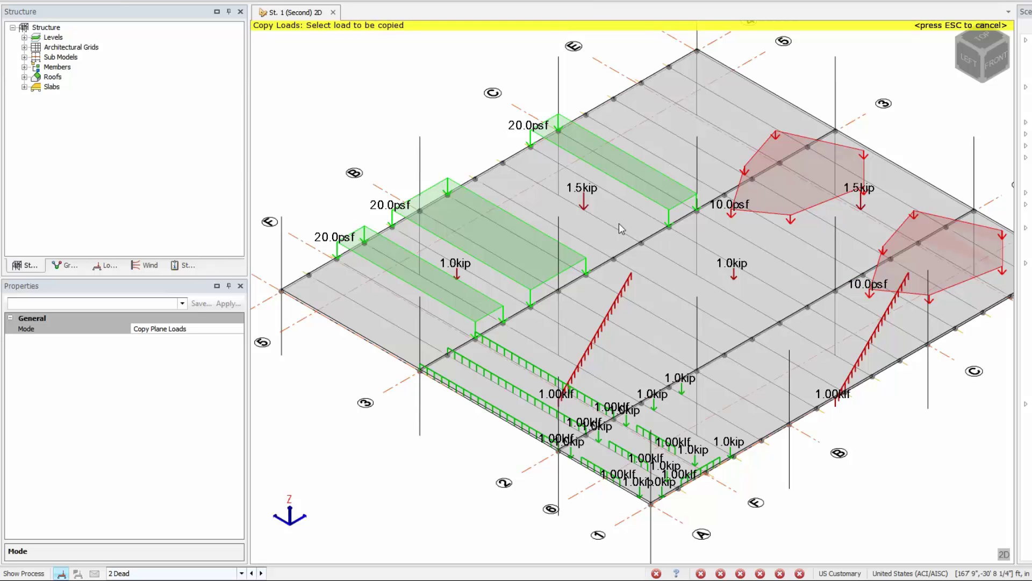
- Select the 1.5 kip point load and the copied 10.0 psf patch load together, with the outer grid A slab corner as reference point
click(585, 204)
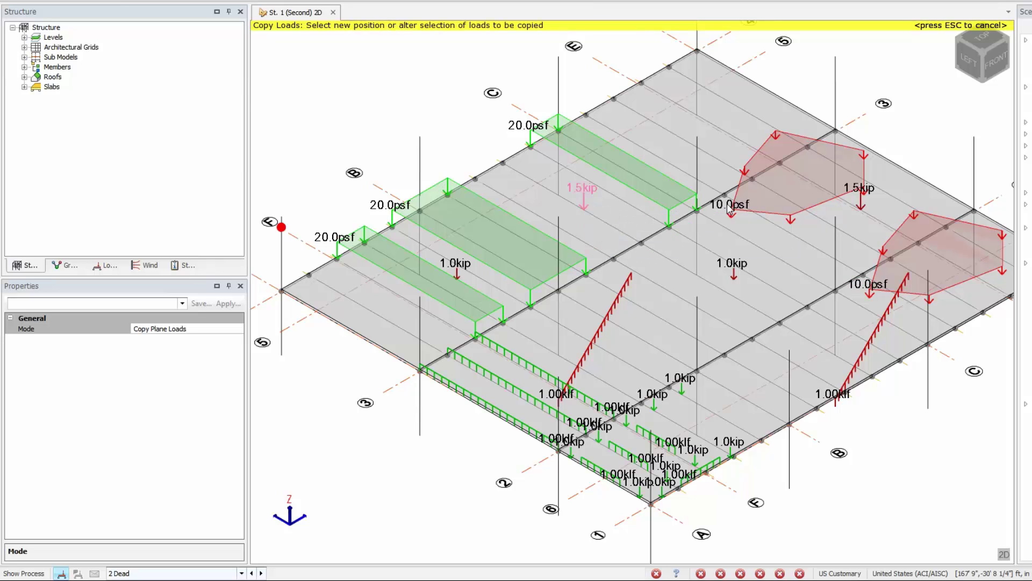
right_click(768, 202)
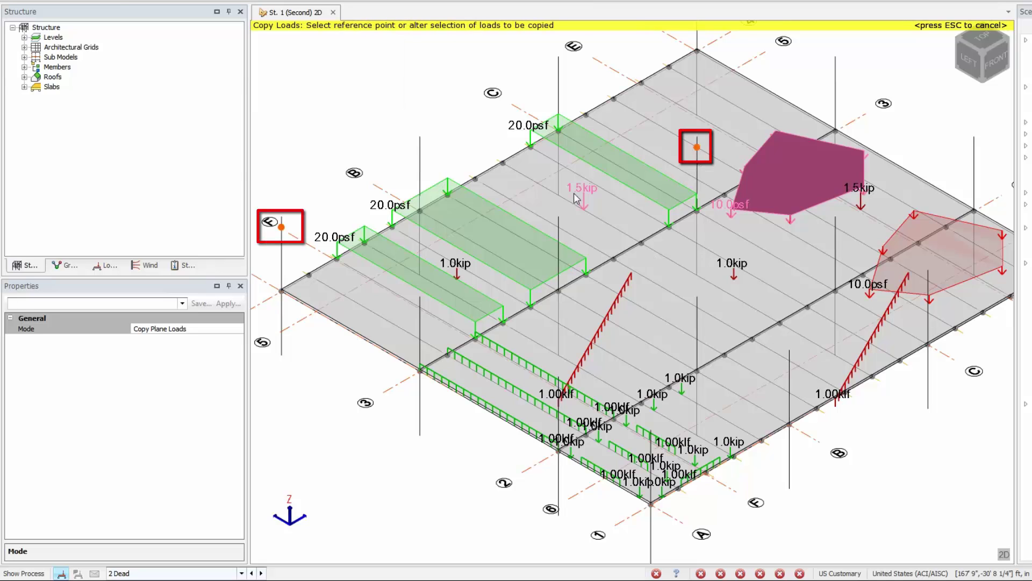
click(281, 292)
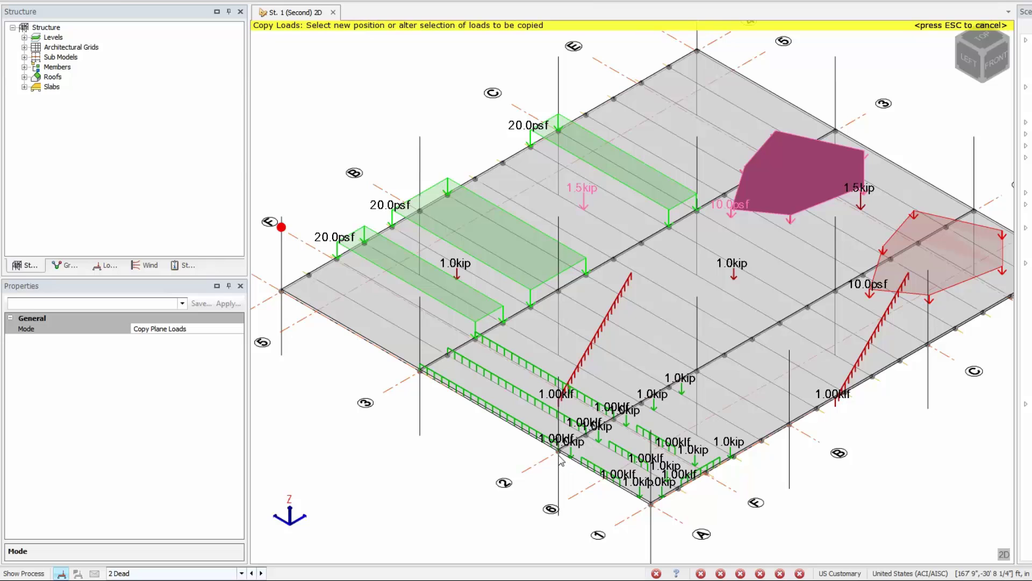
click(420, 371)
- In Copy Loads to another Loadcase mode, copy the original 1.0 kip and 1.5 kip point loads and 1.00 klf line load to 6 Live, and finish copying
click(236, 330)
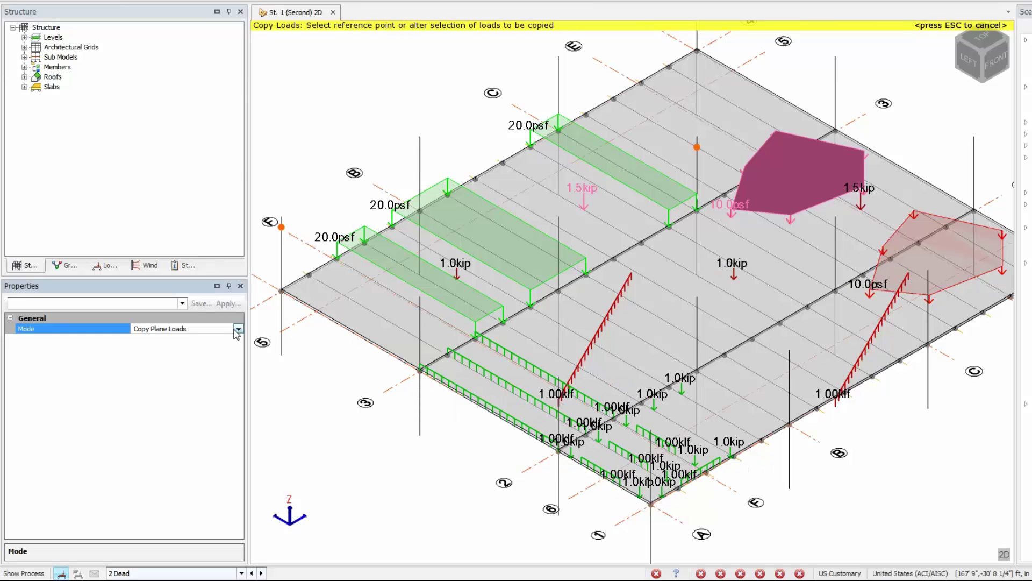
click(238, 329)
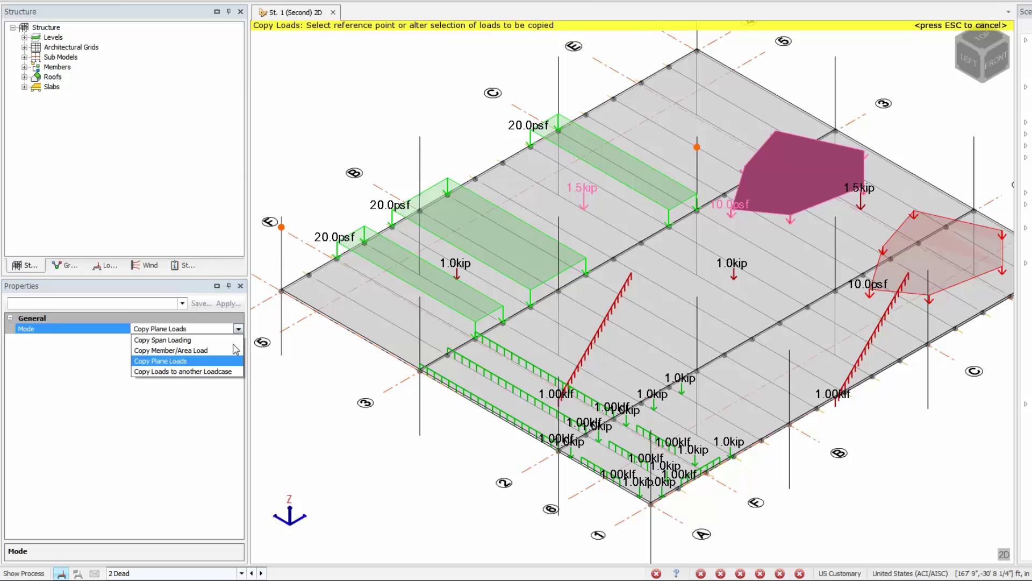
click(218, 372)
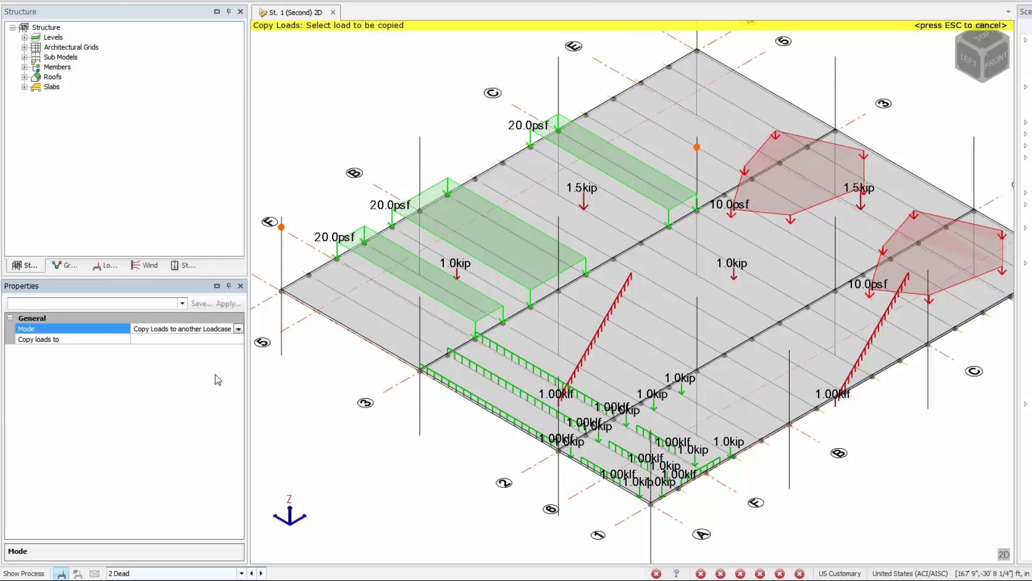
click(457, 273)
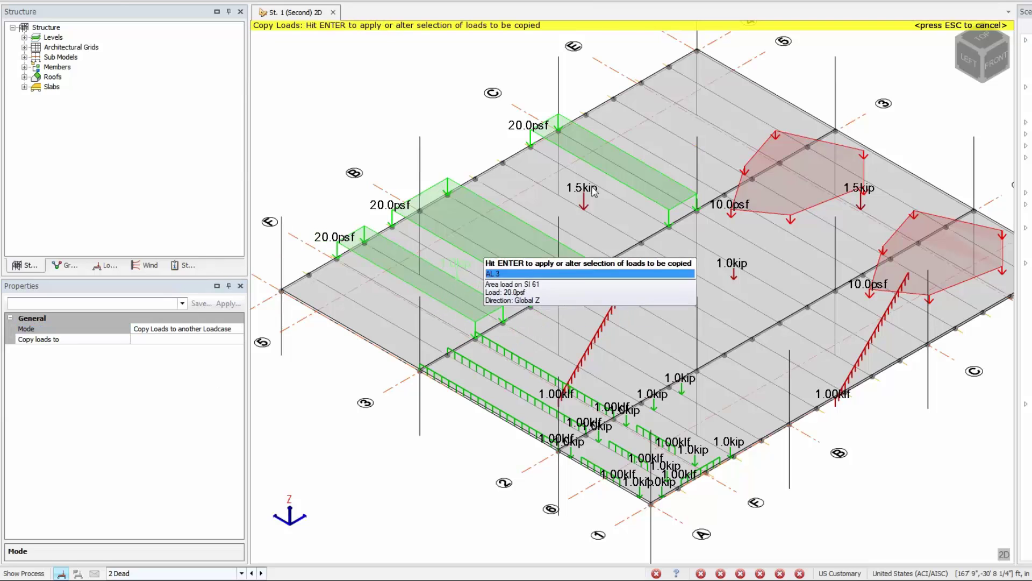
click(591, 191)
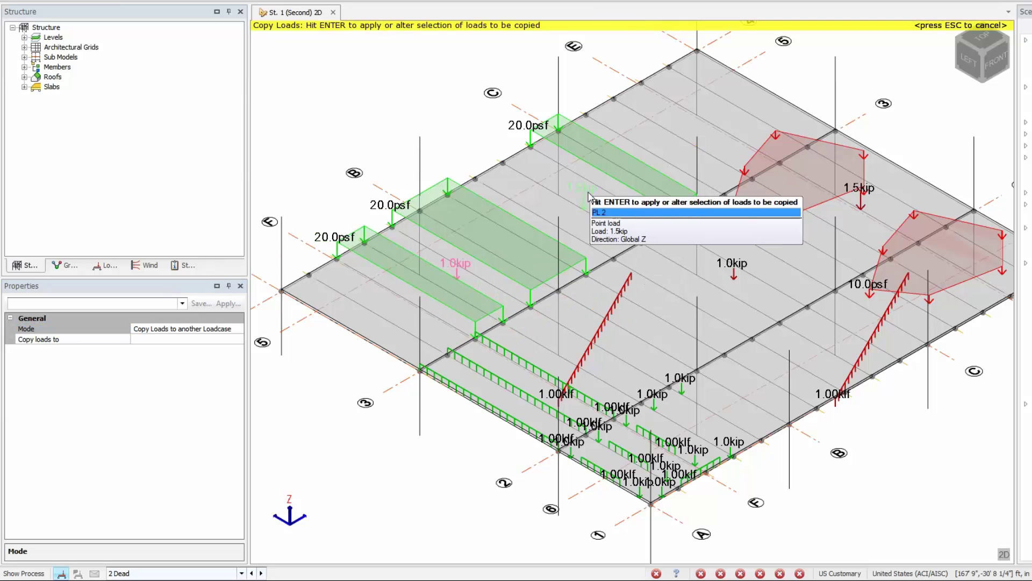
click(615, 312)
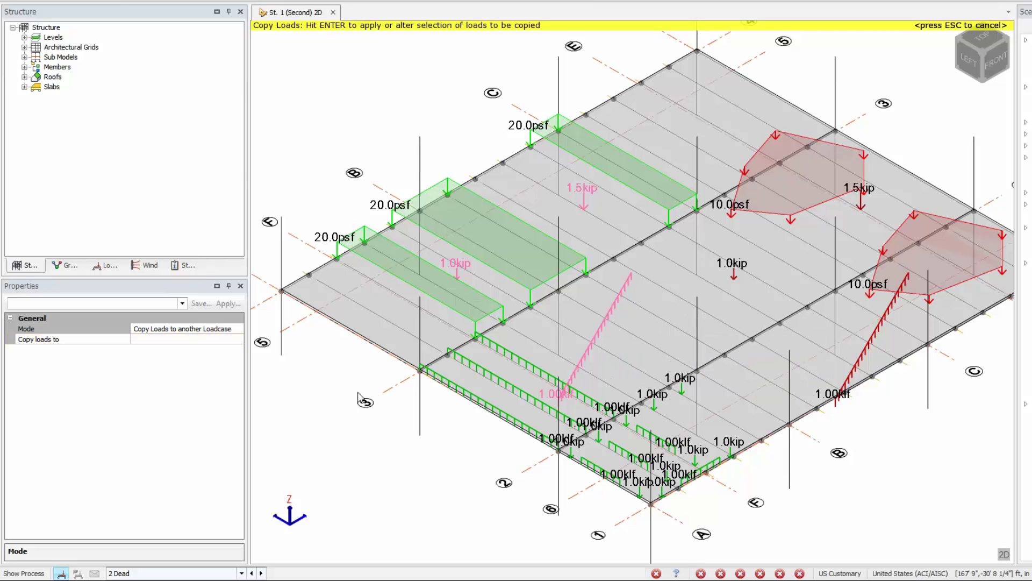
click(230, 343)
click(238, 339)
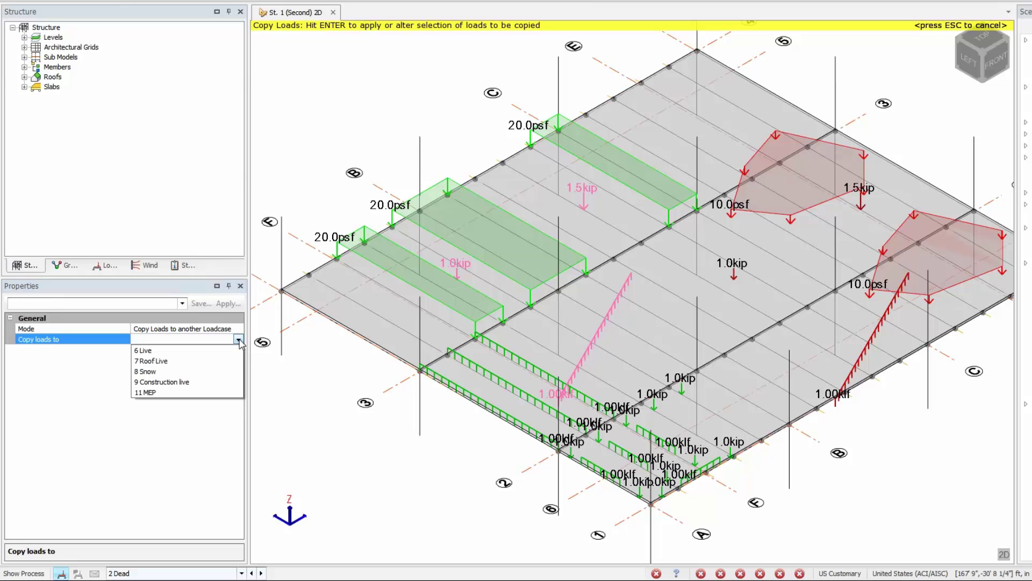
click(160, 351)
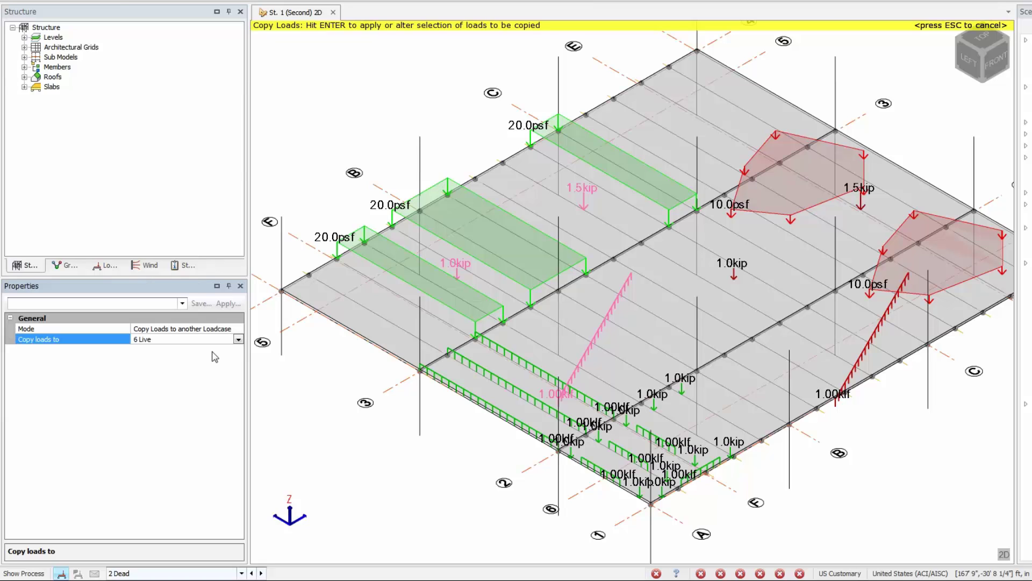
click(344, 363)
key(Return)
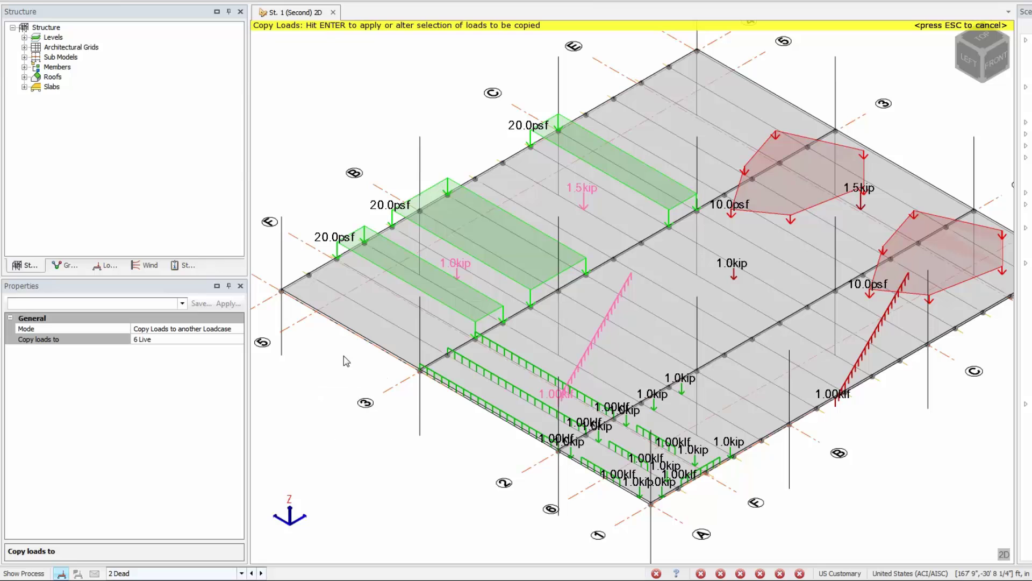
key(Escape)
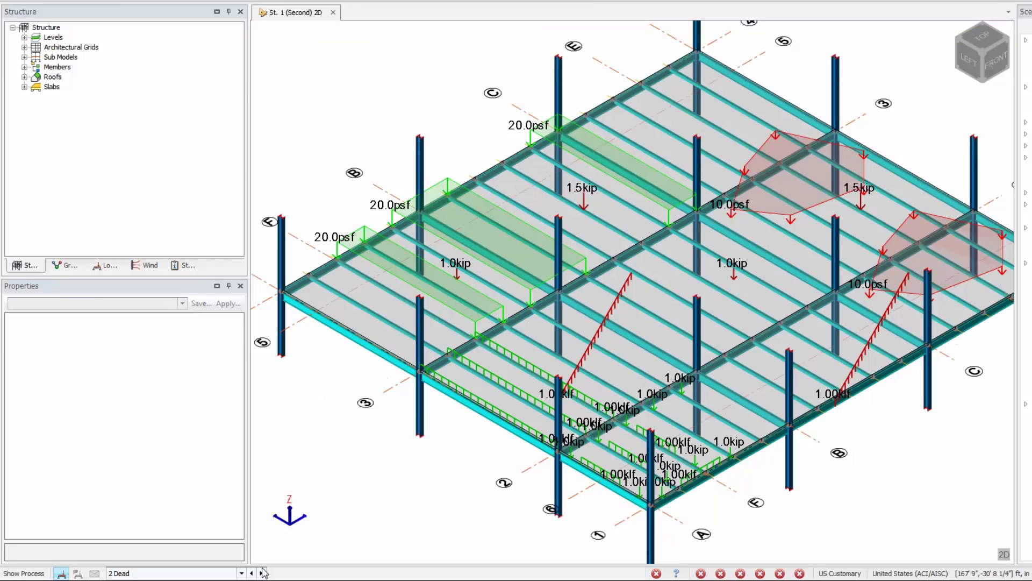
- Display the 6 Live loadcase to check the copied loads, and return to 2 Dead
click(241, 574)
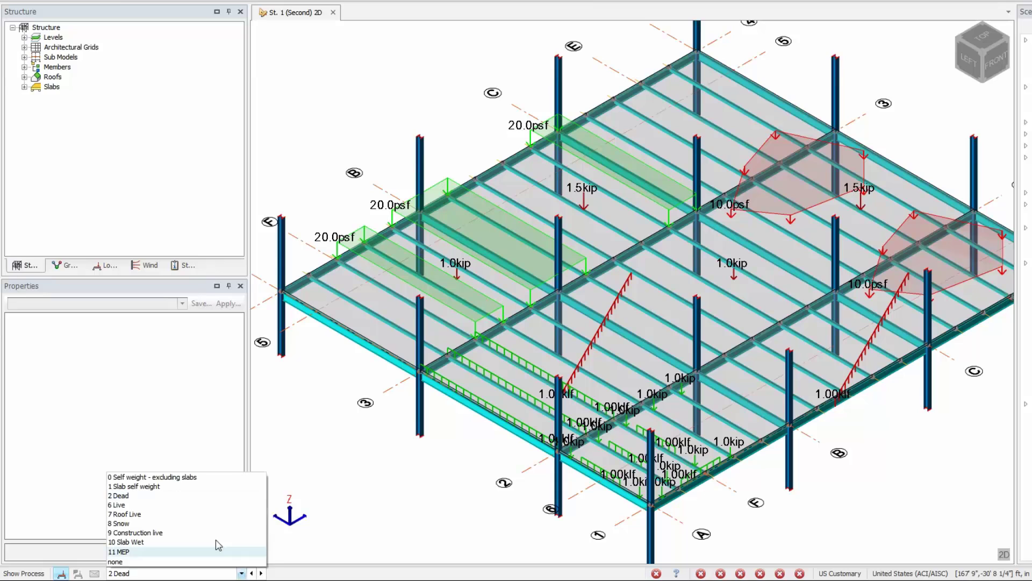
click(187, 505)
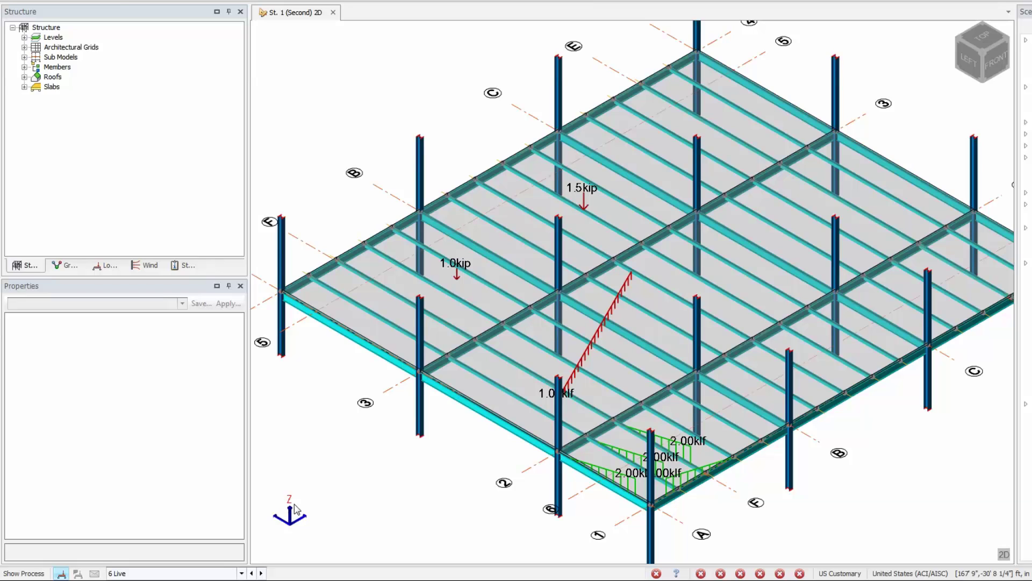
click(250, 573)
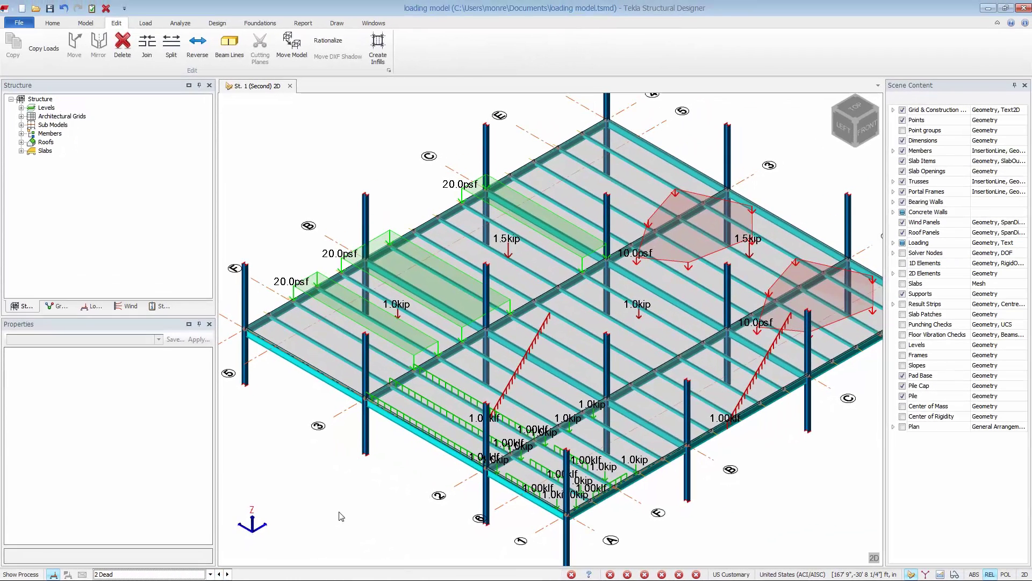